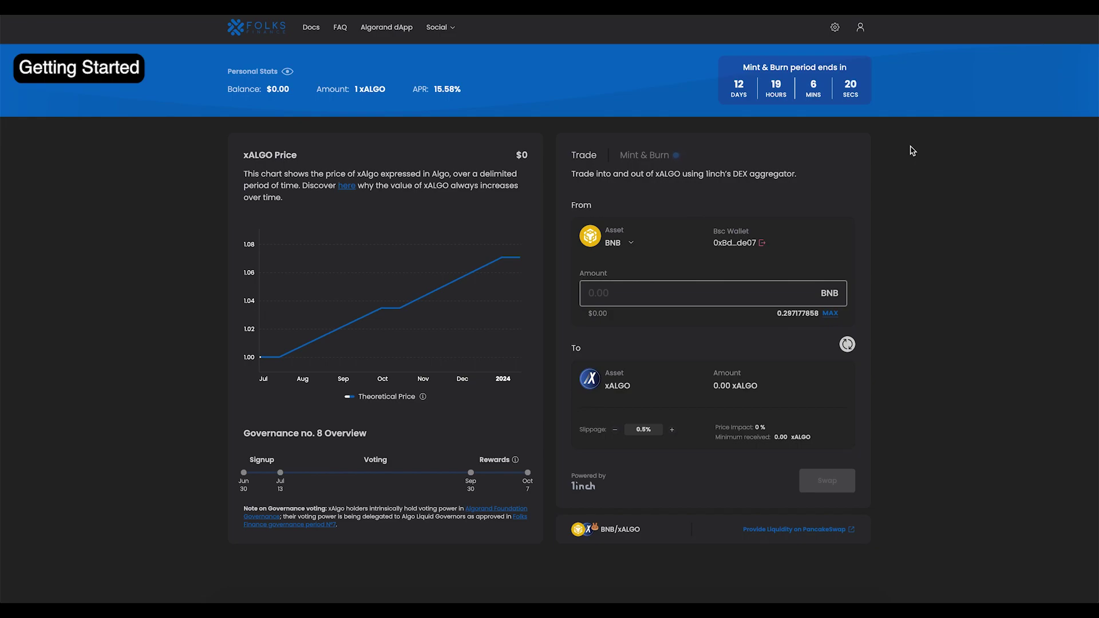
# Step: Disconnect the BSC wallet address and bring up the ALGO-to-xALGO Mint & Burn form
pyautogui.click(762, 243)
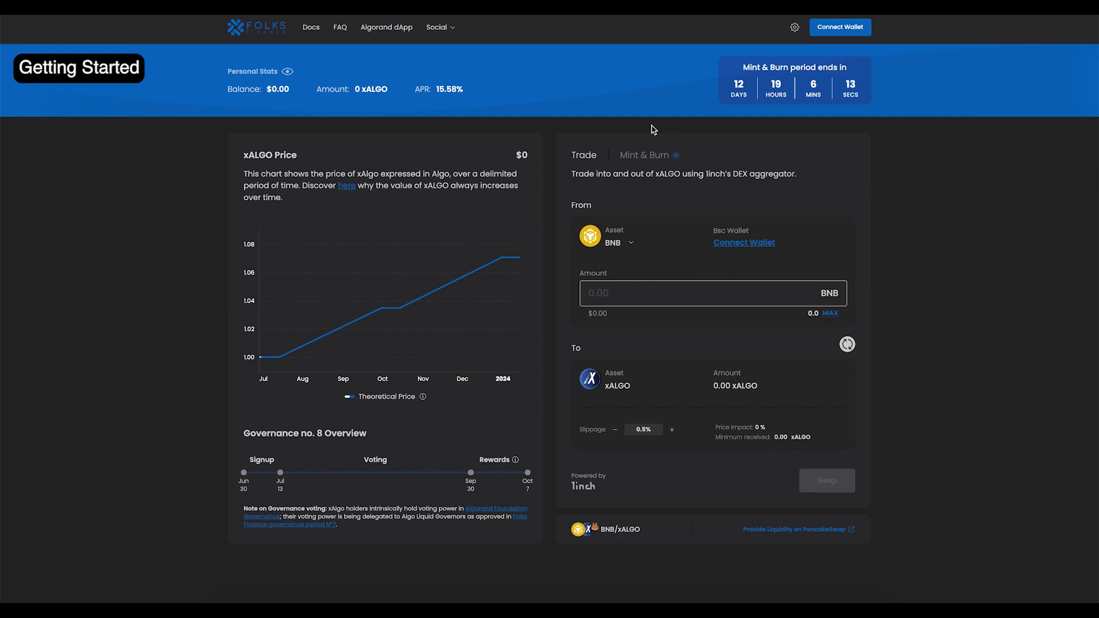
pyautogui.click(659, 157)
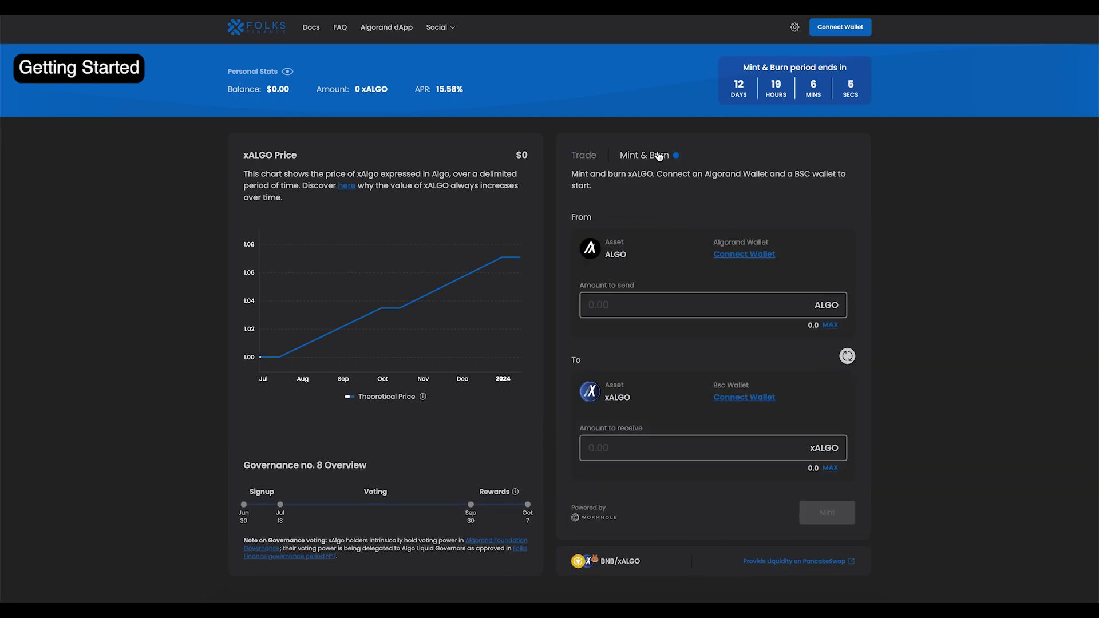
# Step: Connect Pera as the Algorand wallet and MetaMask as the BSC wallet
pyautogui.click(766, 257)
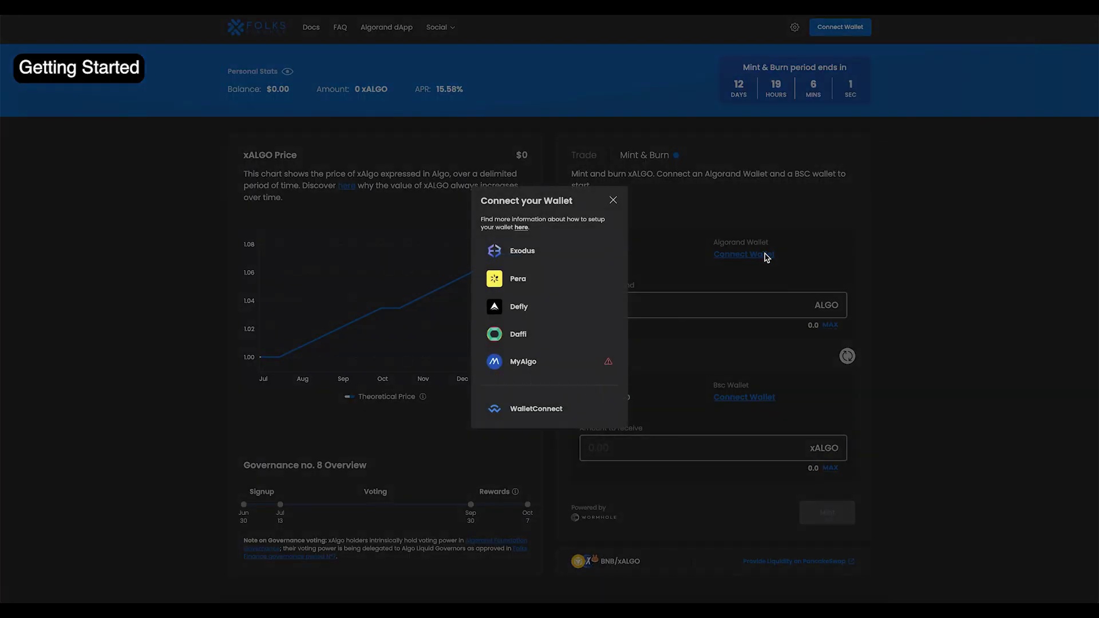
pyautogui.click(532, 285)
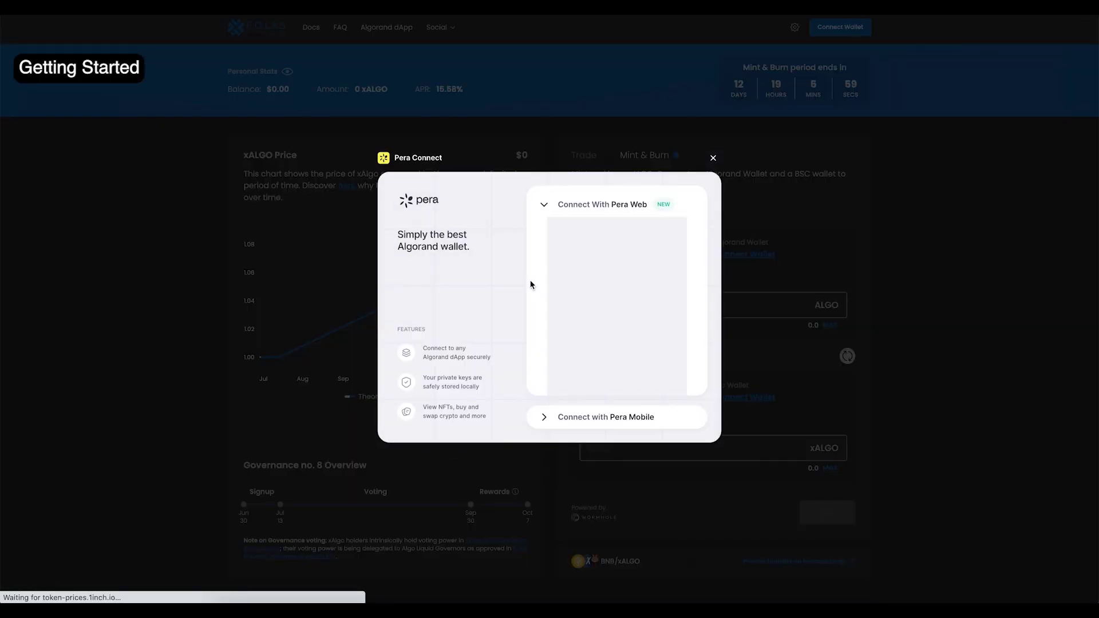
pyautogui.click(579, 416)
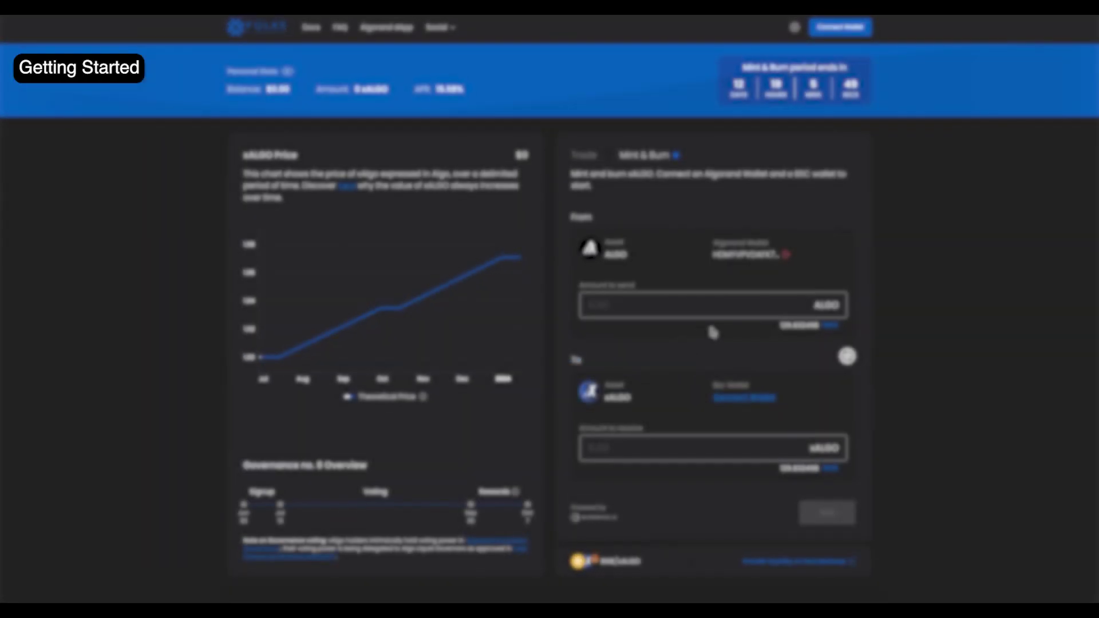
pyautogui.click(763, 403)
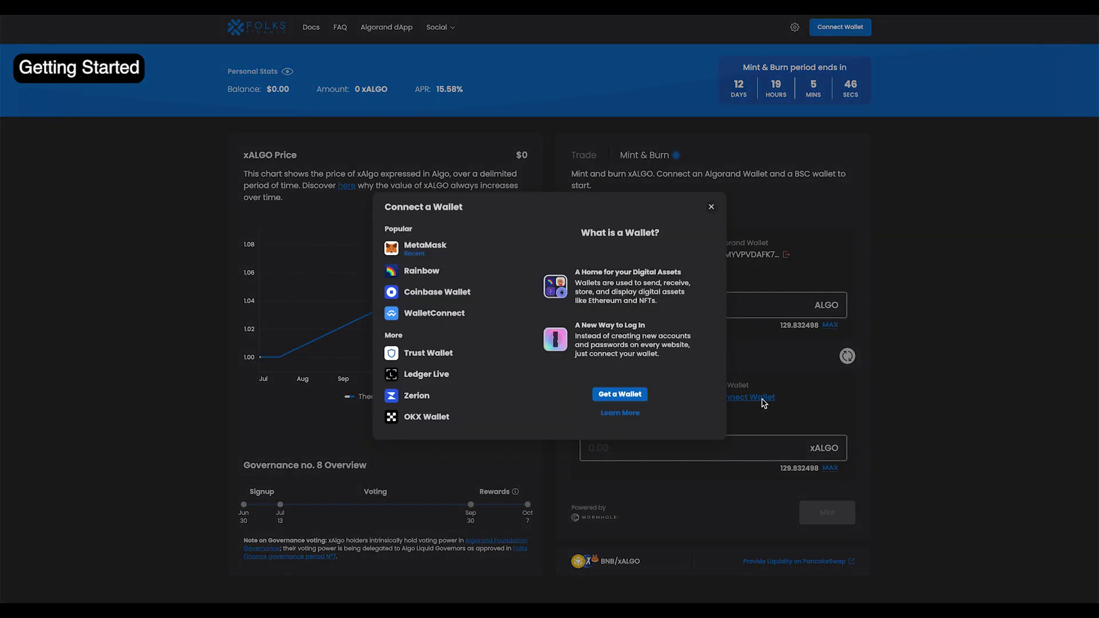
pyautogui.click(417, 240)
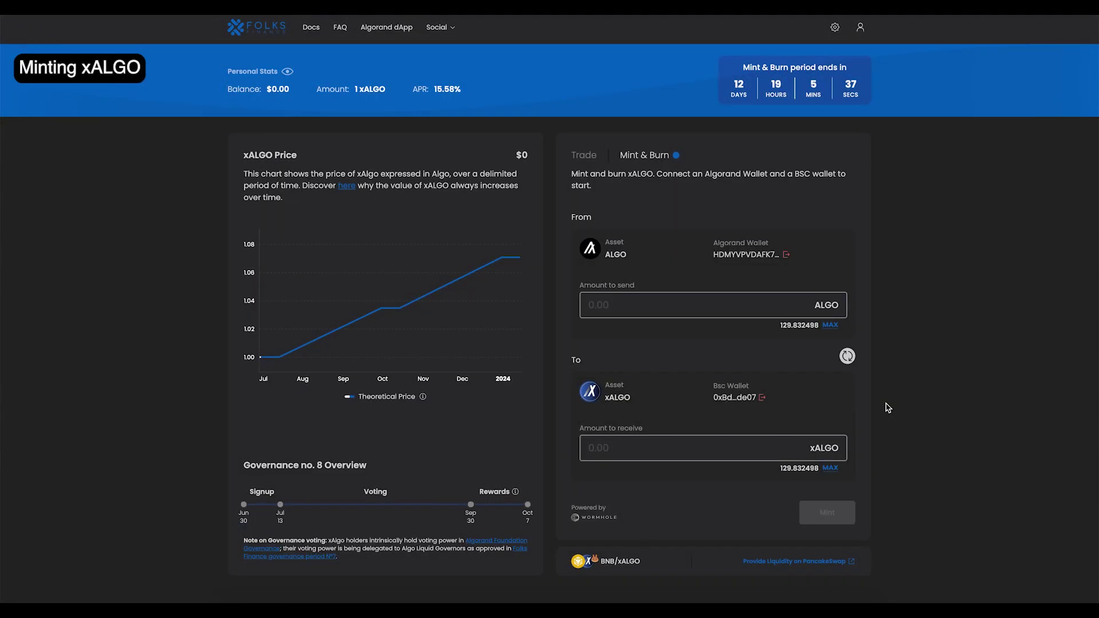
# Step: Mint xALGO from 50 ALGO and redeem it on BNB Chain, confirming in MetaMask
pyautogui.click(737, 305)
pyautogui.write('50')
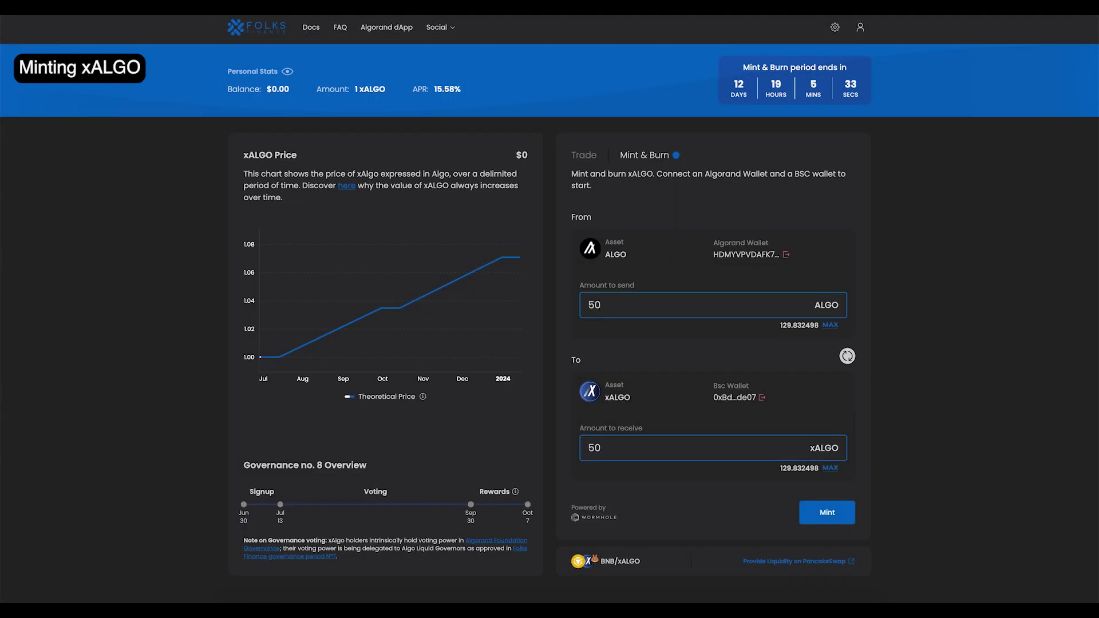
pyautogui.click(838, 521)
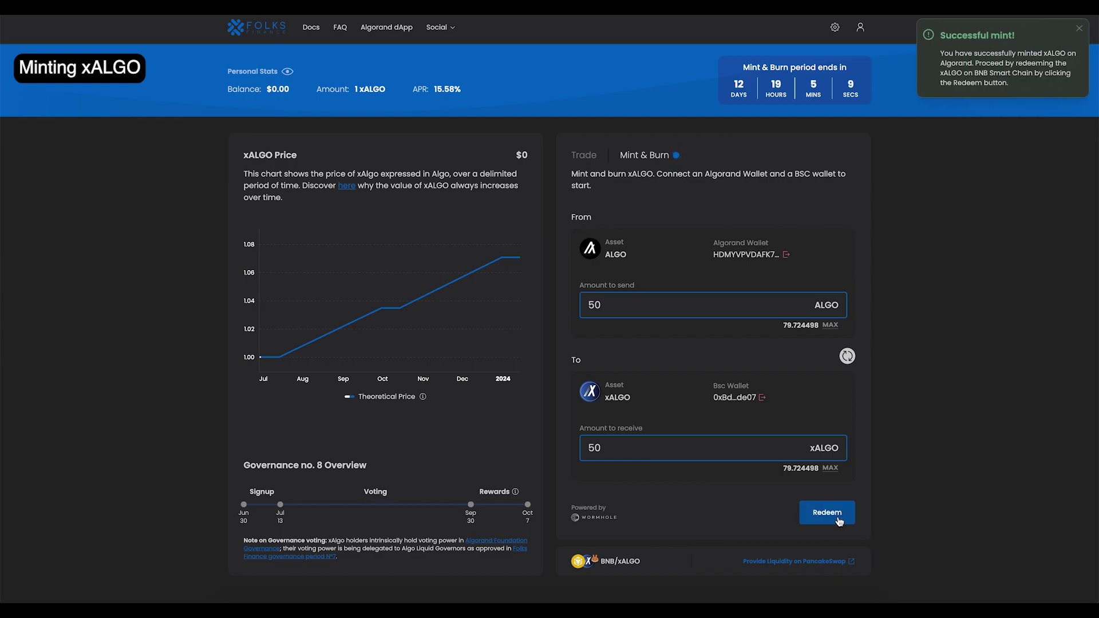
pyautogui.click(839, 518)
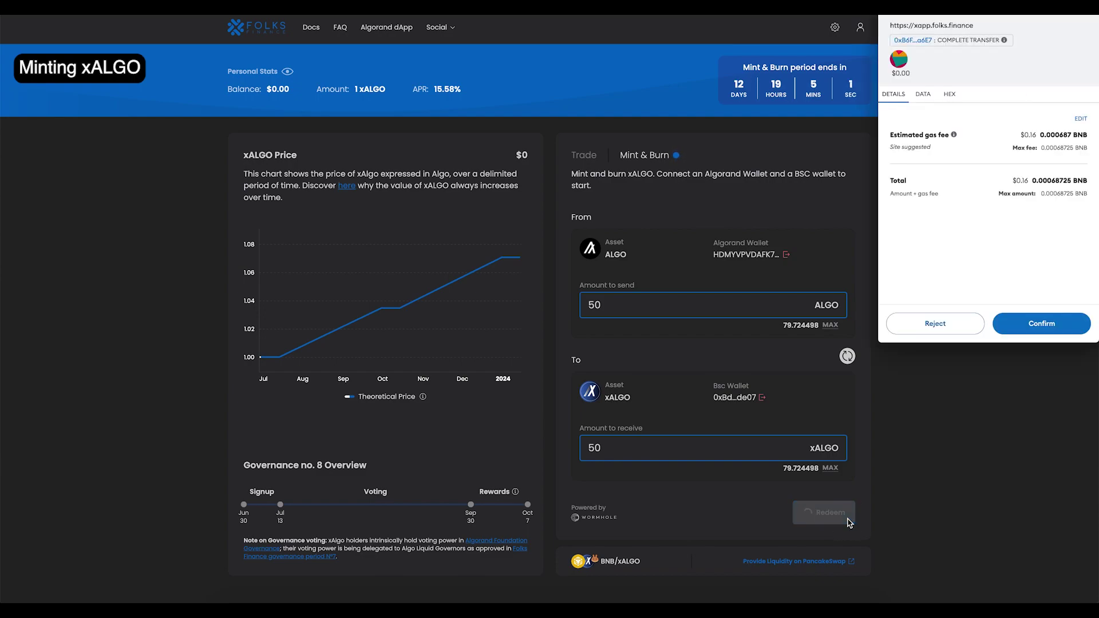
pyautogui.click(1039, 330)
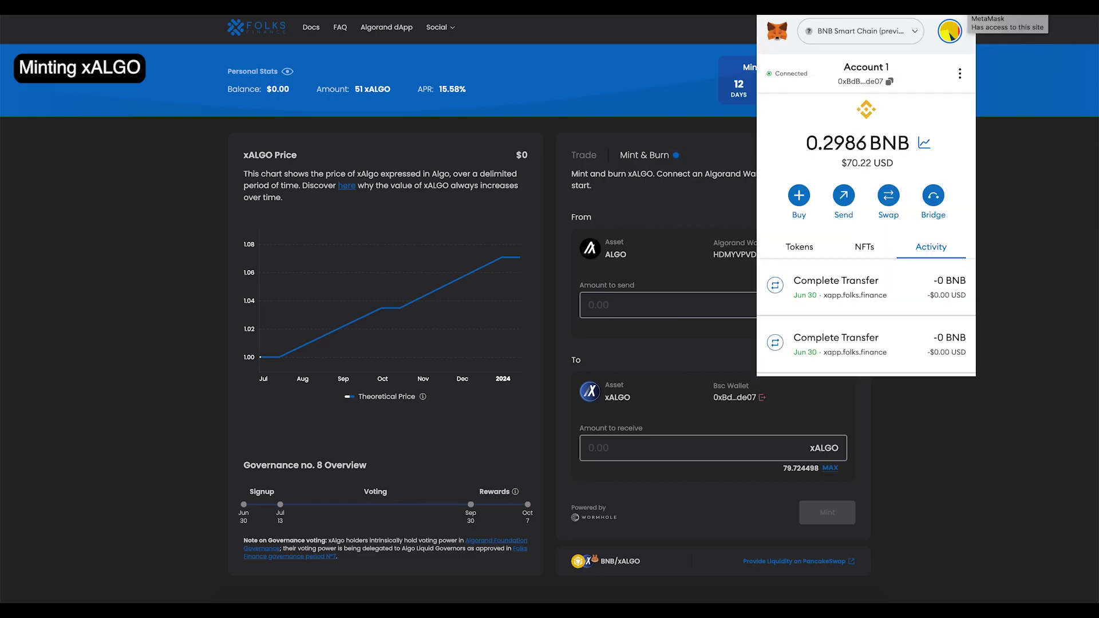
# Step: Import xALGO into MetaMask as a custom token by its pasted contract address
pyautogui.click(816, 251)
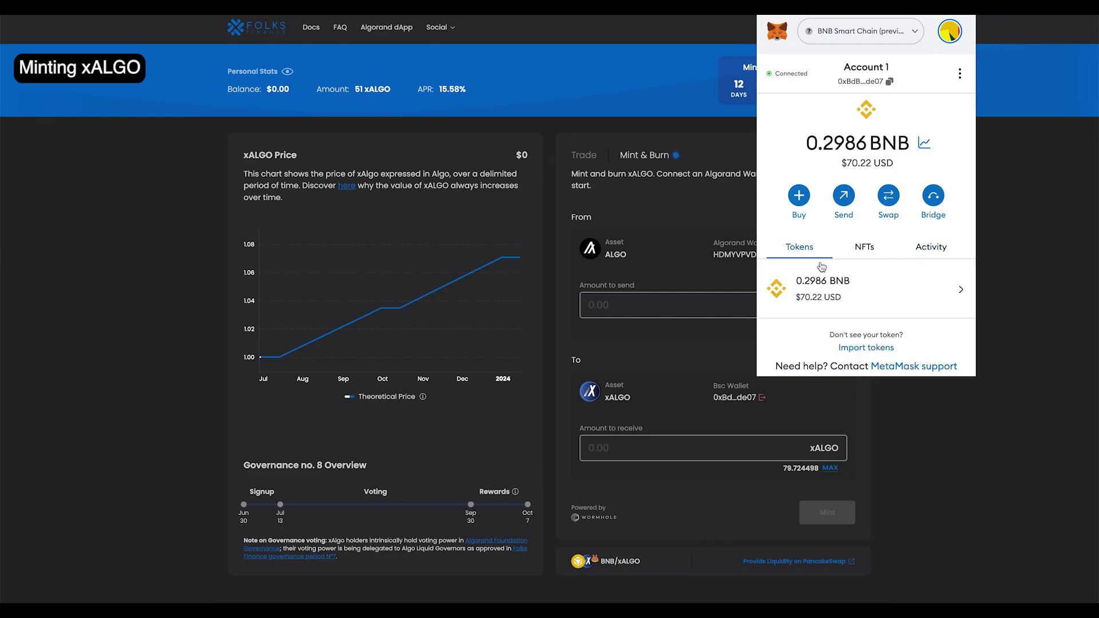
pyautogui.click(865, 347)
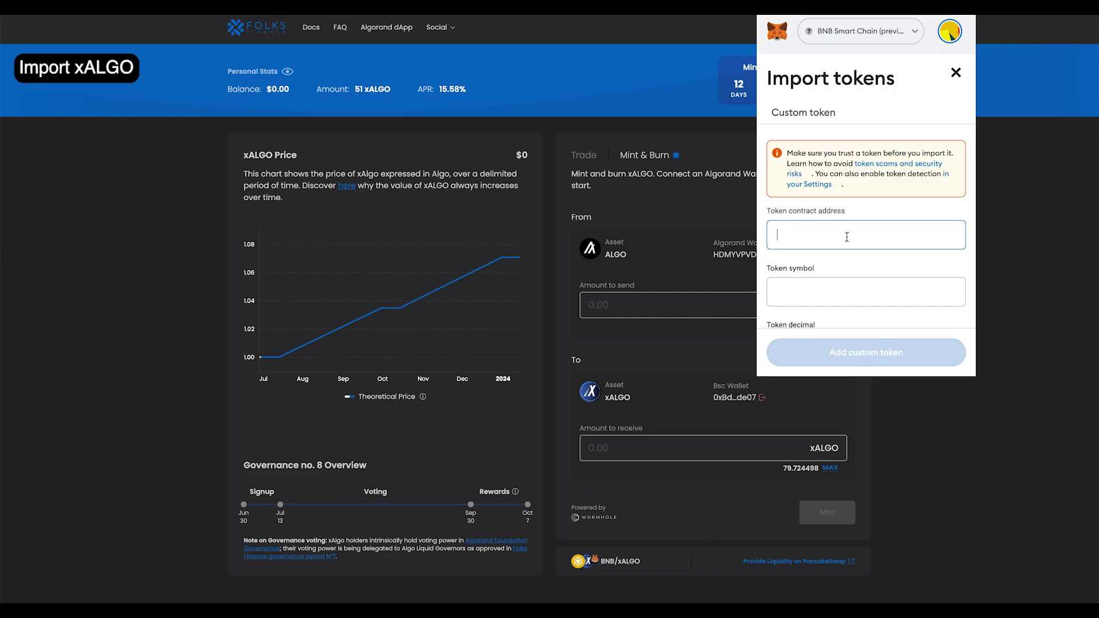
pyautogui.hotkey('ctrl', 'v')
pyautogui.scroll(-2, 844, 284)
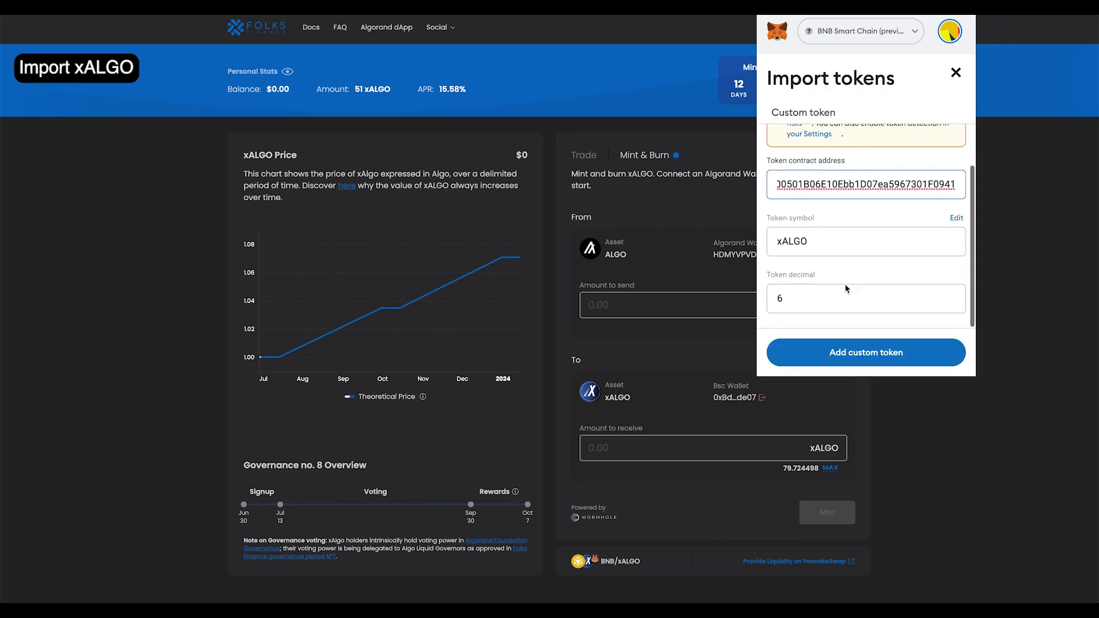
pyautogui.click(864, 283)
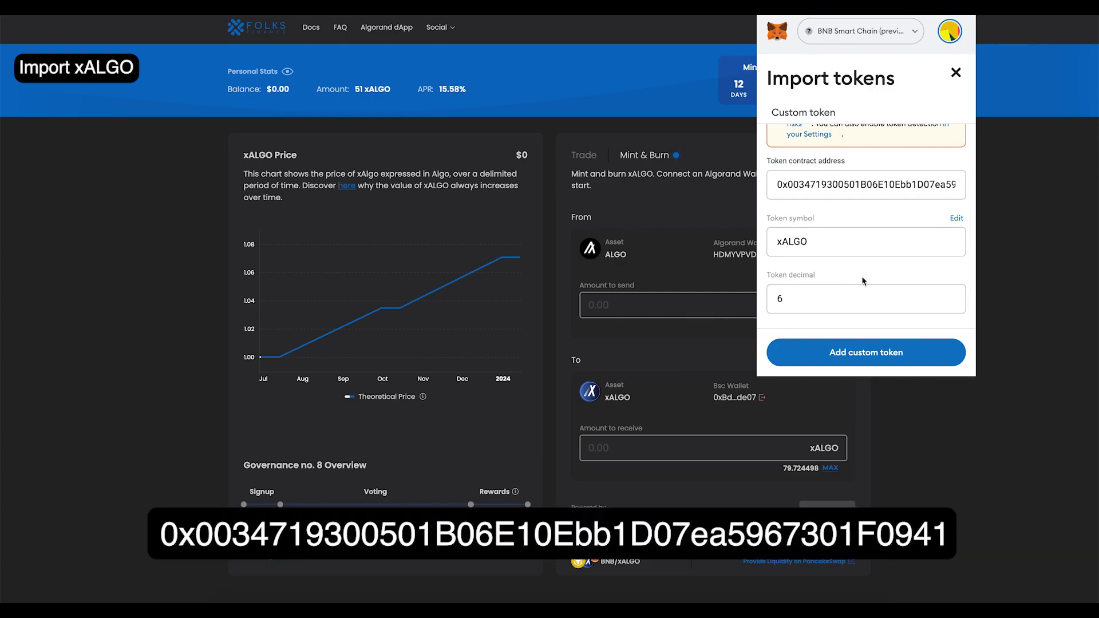
pyautogui.click(837, 351)
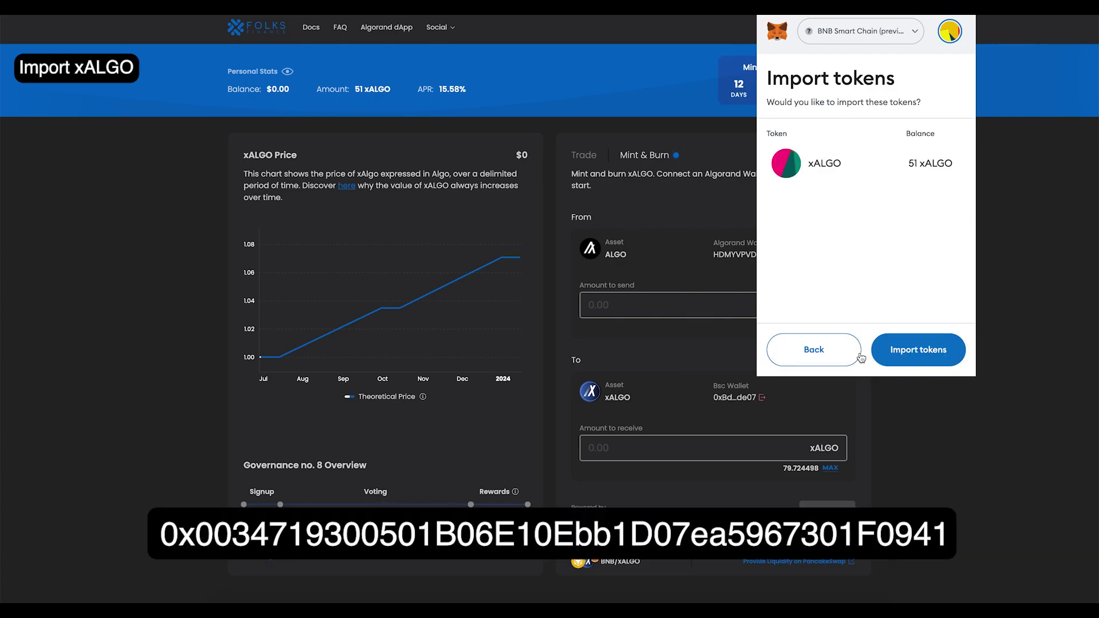
pyautogui.click(956, 356)
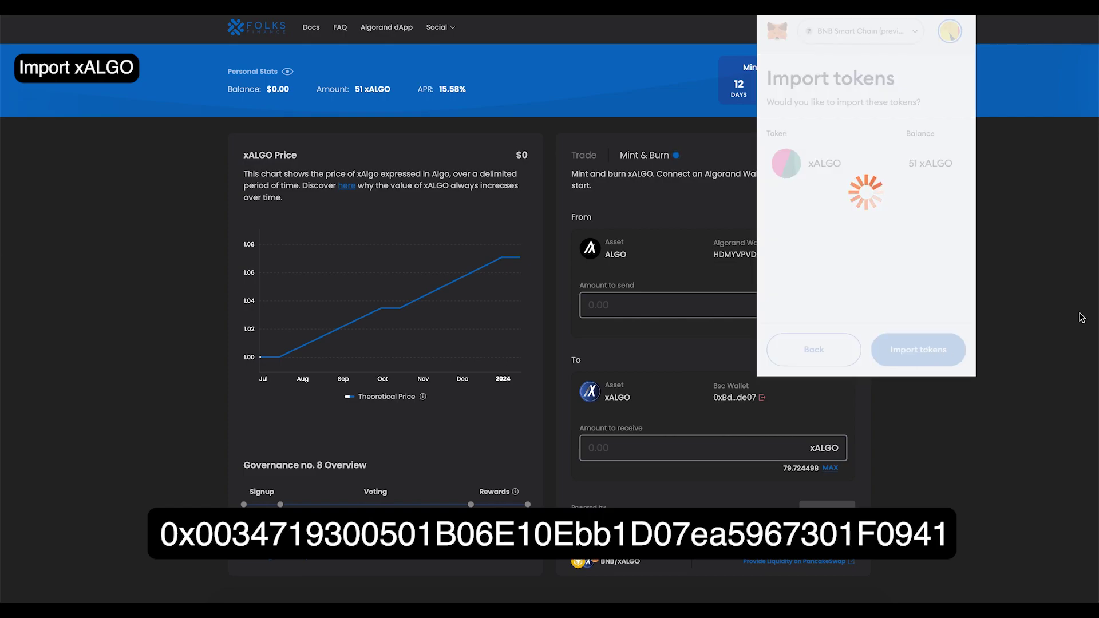
pyautogui.click(1002, 150)
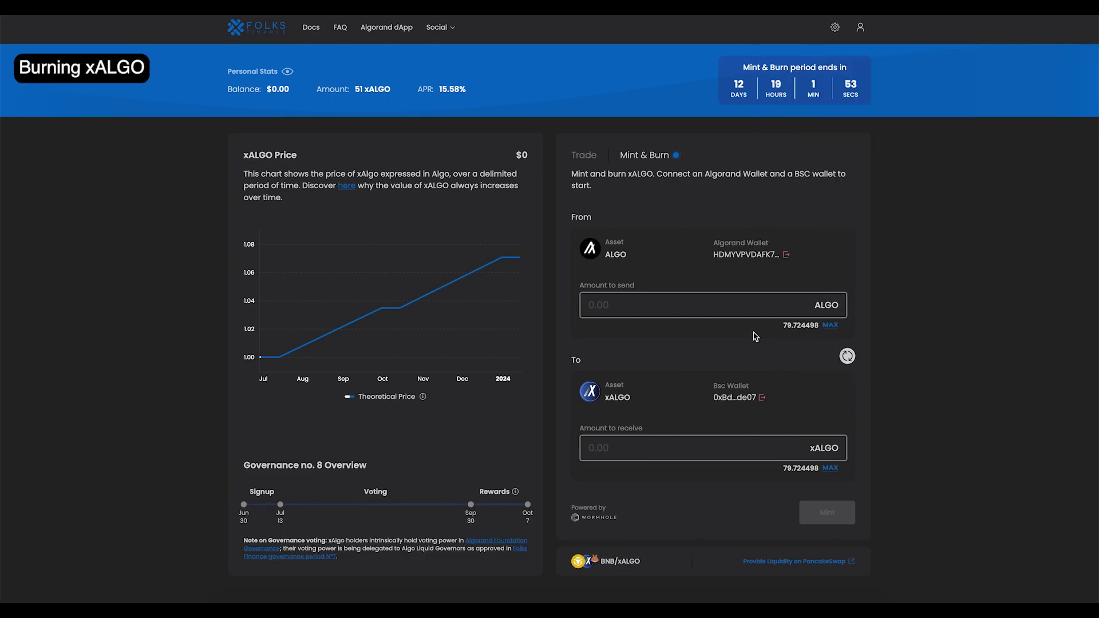
# Step: Reverse to xALGO-to-ALGO, fill the full 51 xALGO, and approve a 51 spending cap
pyautogui.click(847, 356)
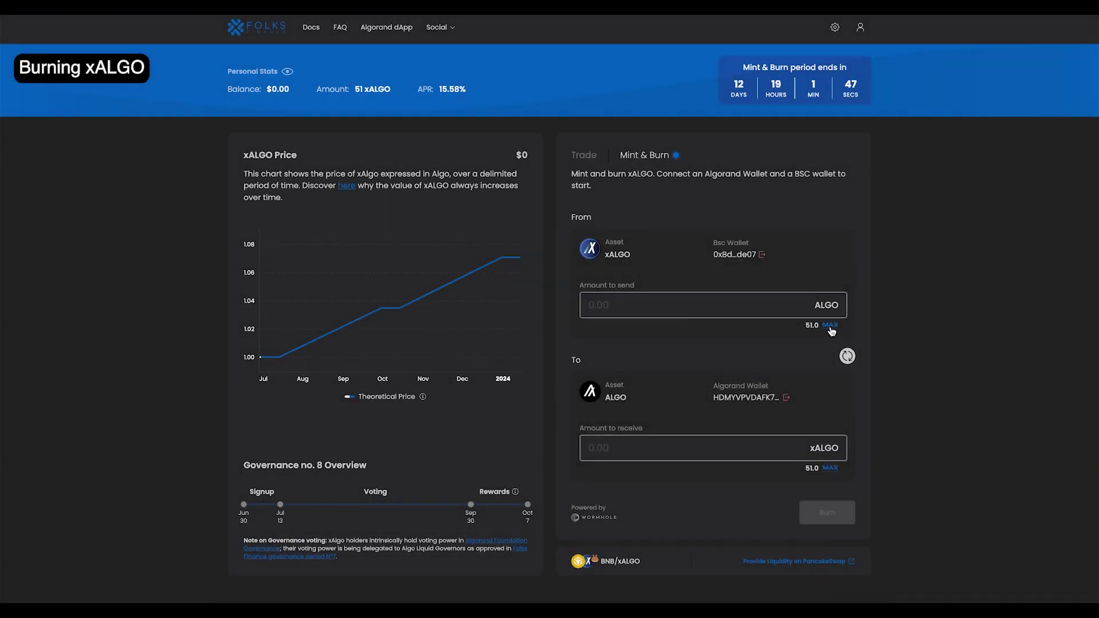
pyautogui.click(831, 325)
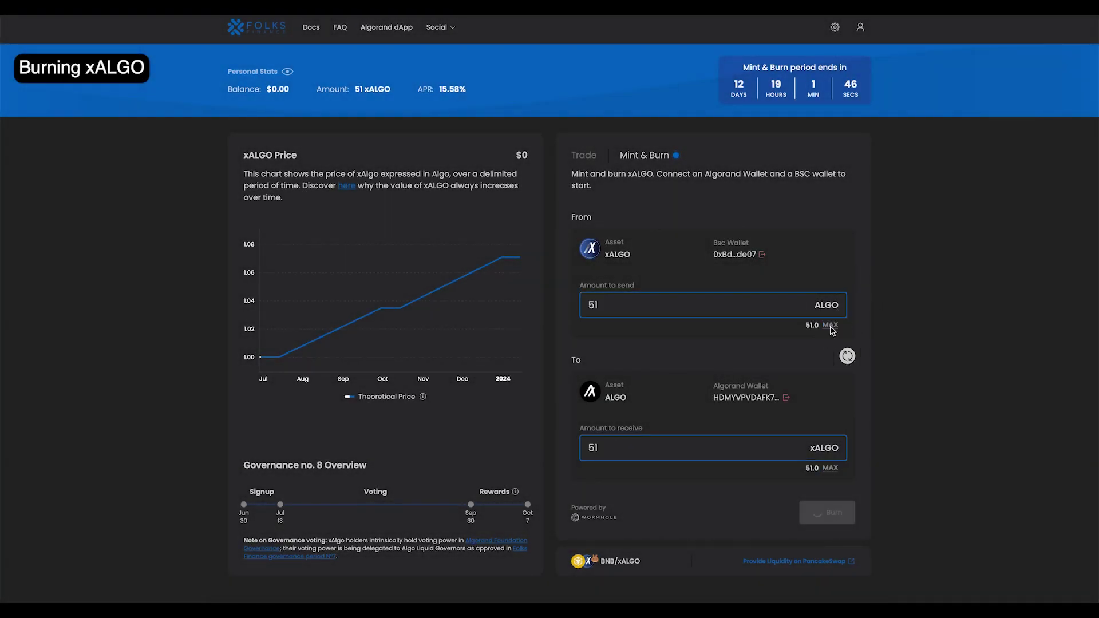
pyautogui.click(836, 513)
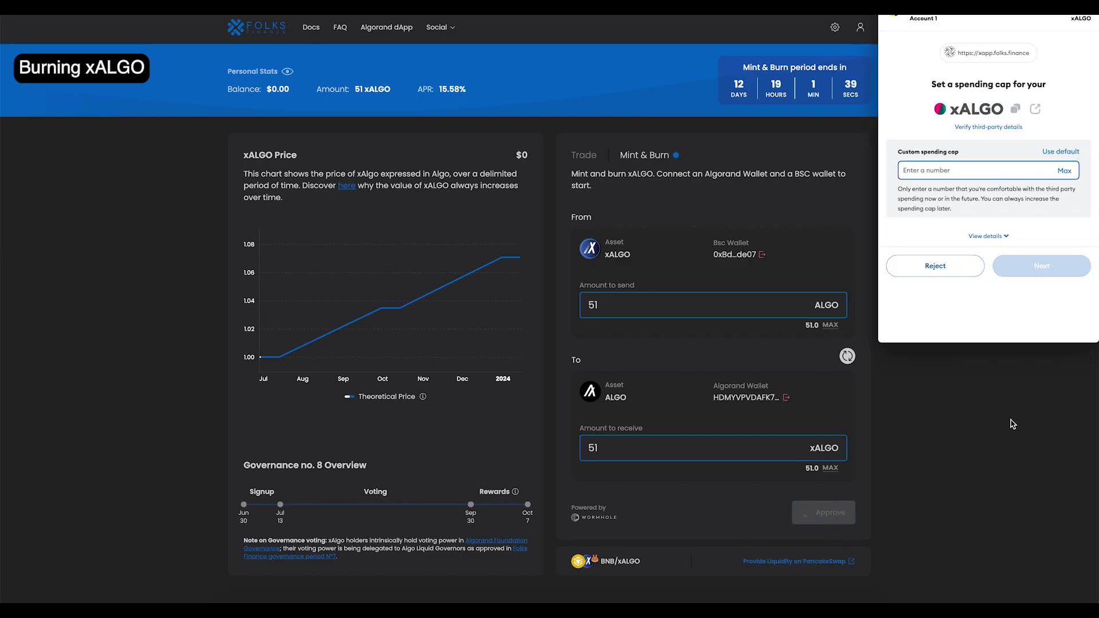
pyautogui.click(1065, 171)
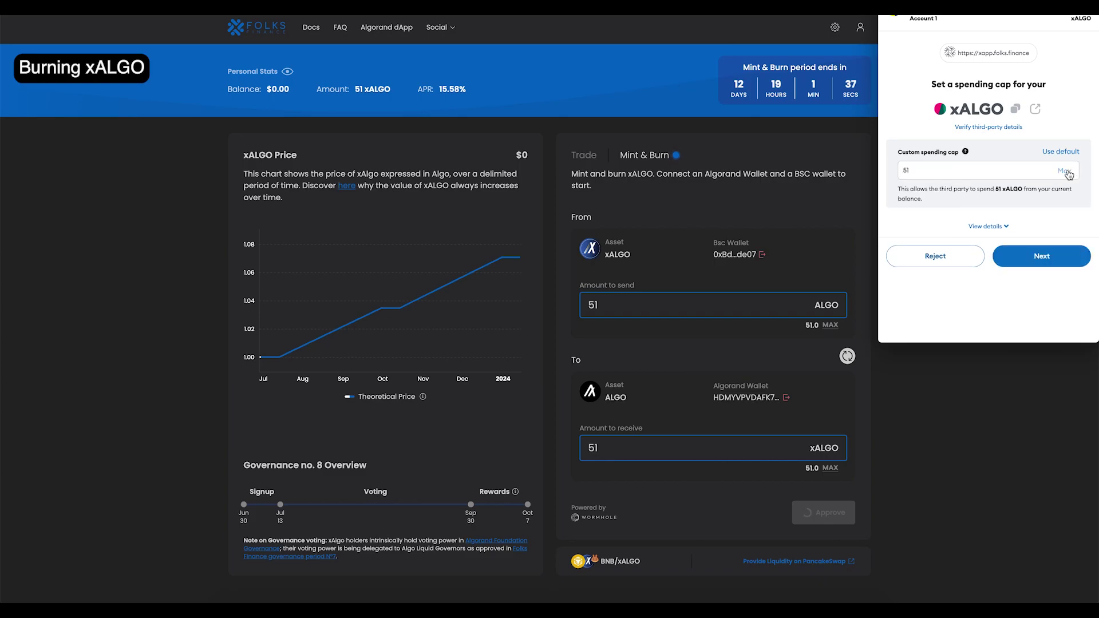
pyautogui.click(1028, 256)
pyautogui.click(1058, 276)
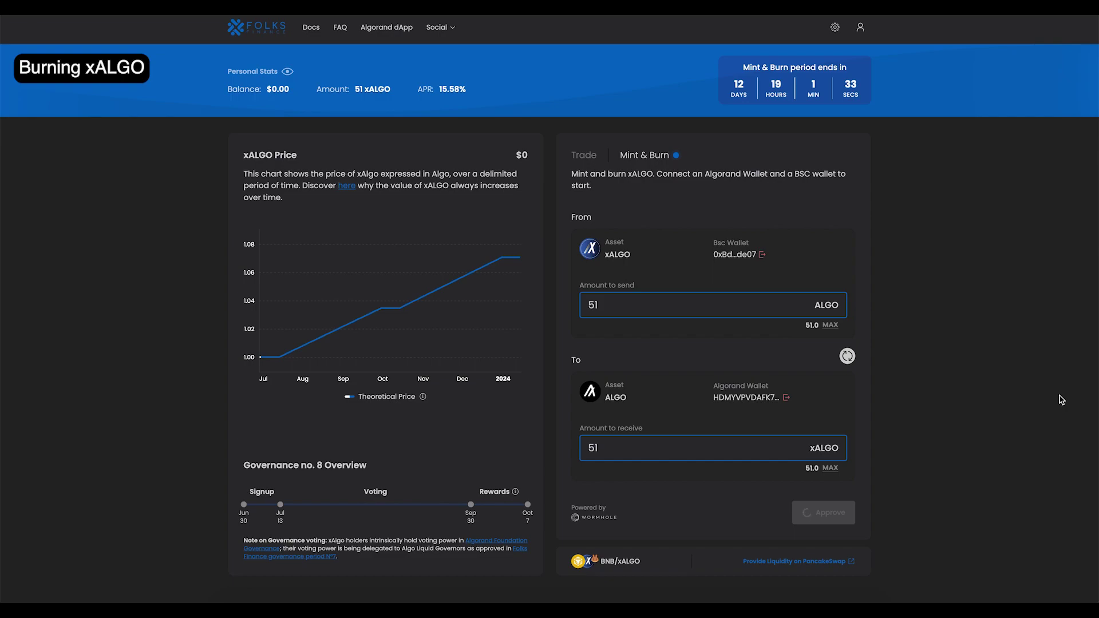
# Step: Burn the 51 xALGO, confirm in MetaMask, redeem it as ALGO, and dismiss the success notices
pyautogui.click(846, 519)
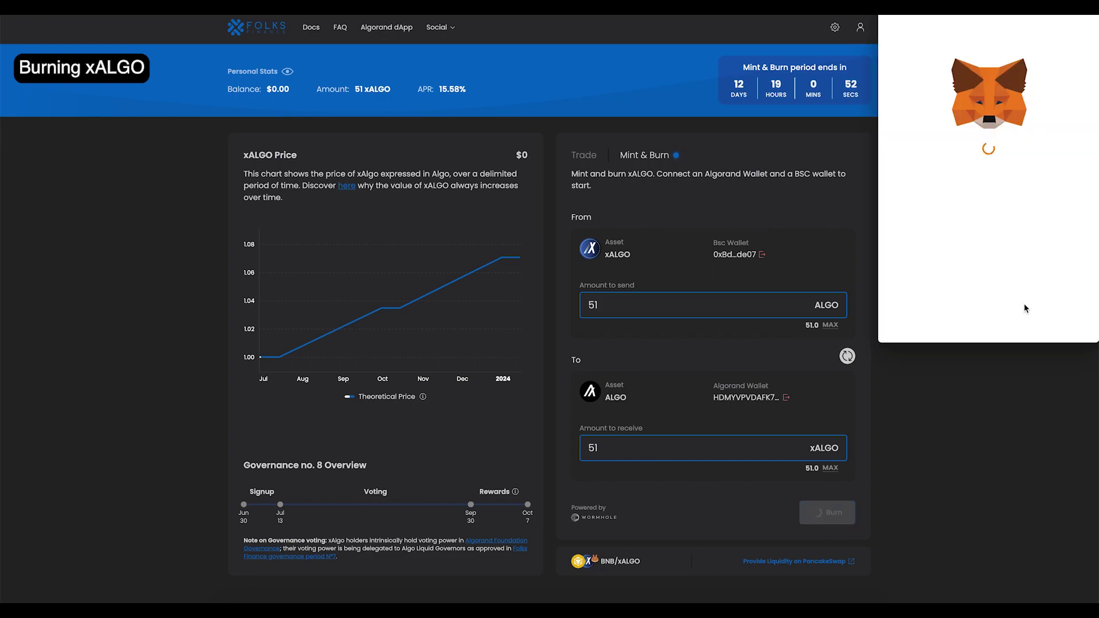
pyautogui.click(1025, 319)
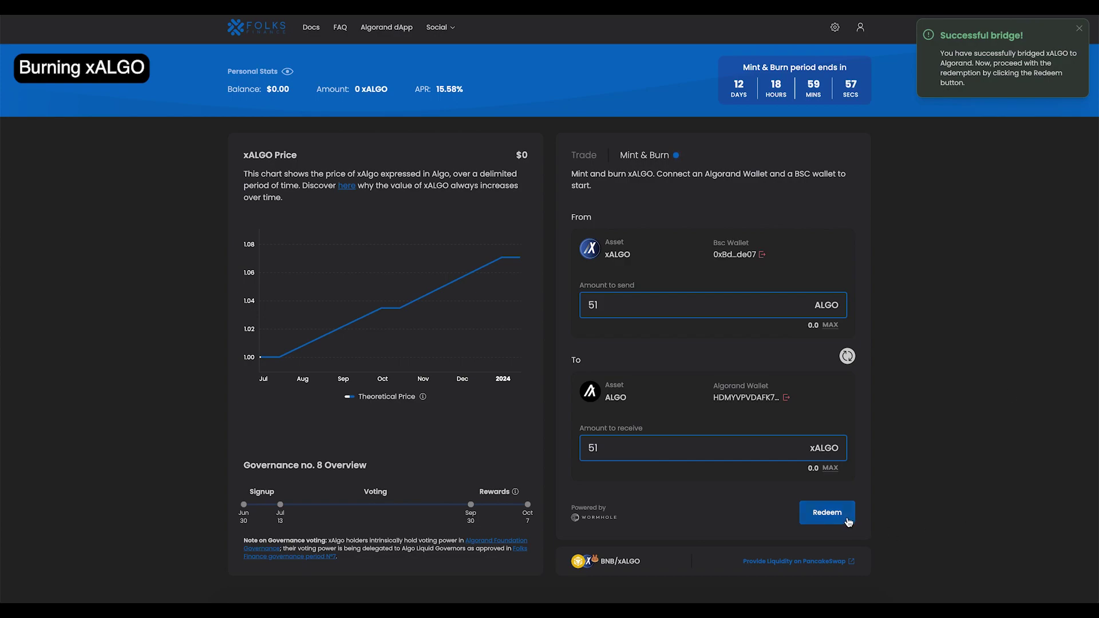
pyautogui.click(847, 519)
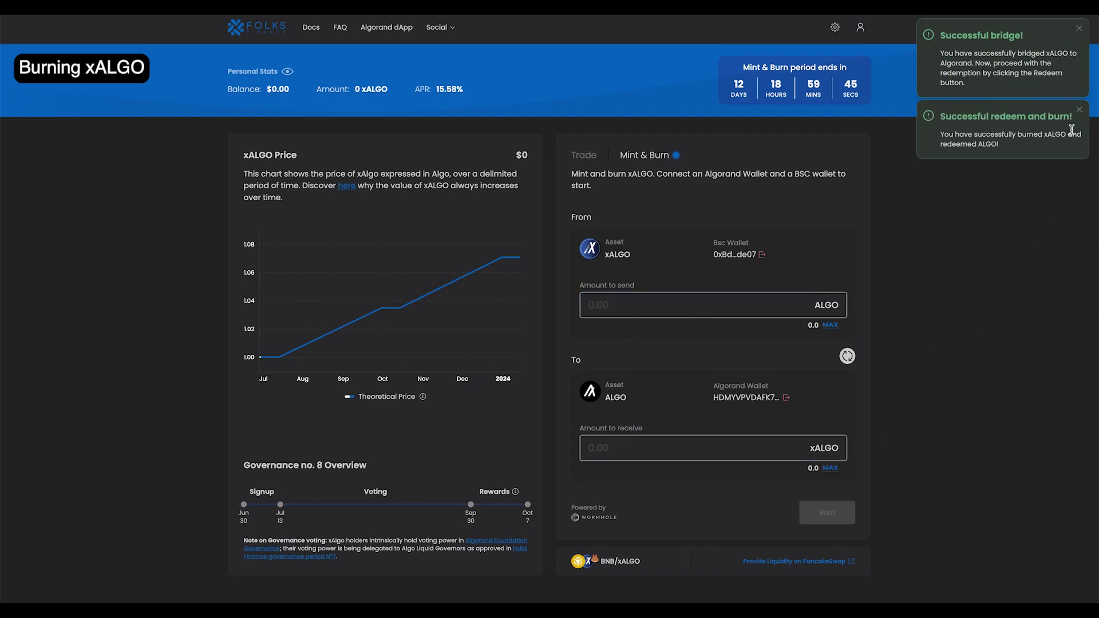
pyautogui.click(1080, 32)
pyautogui.click(1080, 31)
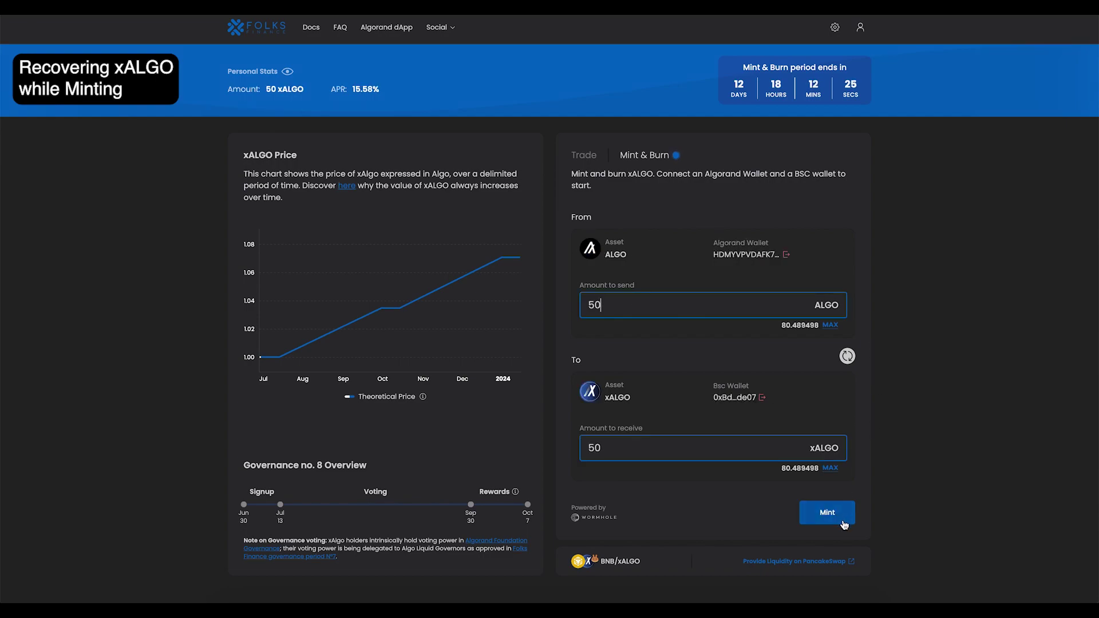
# Step: Mint 50 ALGO into xALGO, return to the Mint & Burn form, and select the Algorand wallet address
pyautogui.click(827, 513)
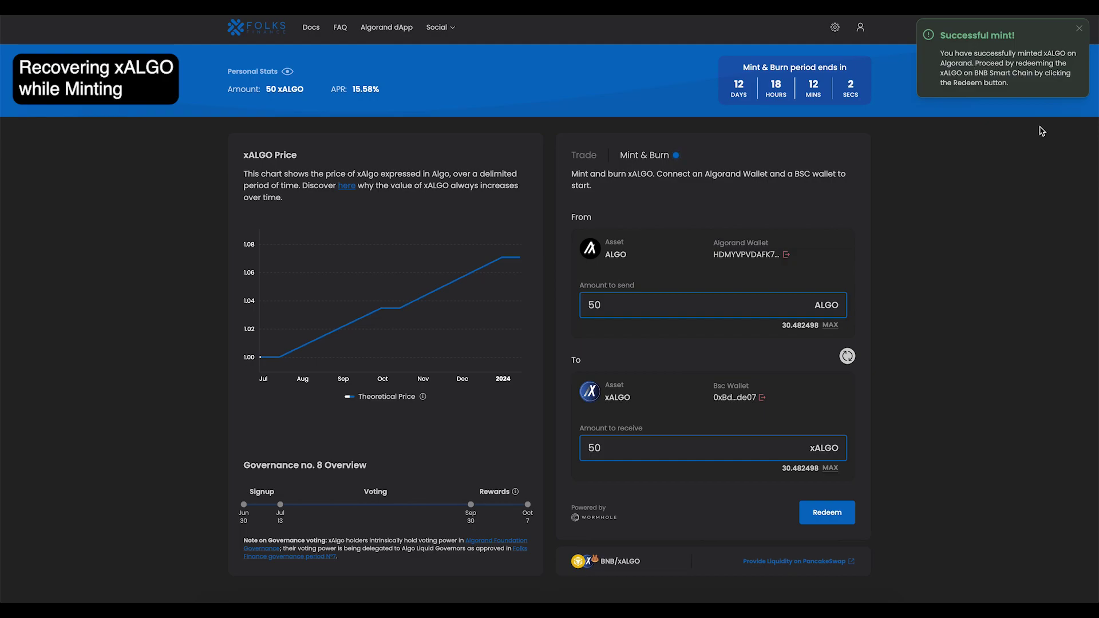
pyautogui.click(1079, 28)
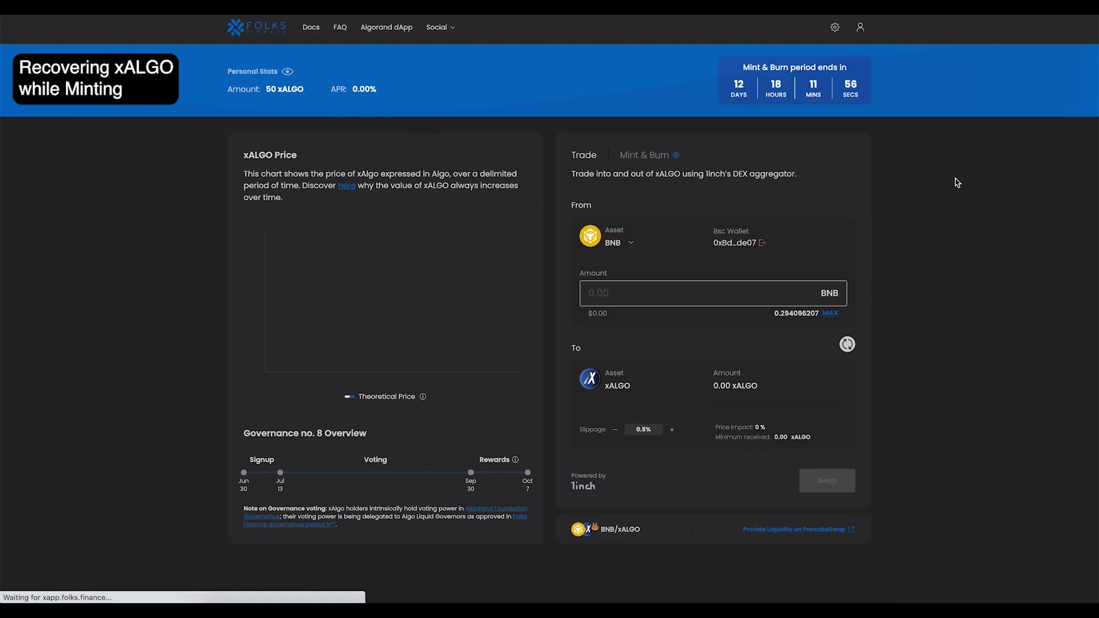
pyautogui.click(641, 161)
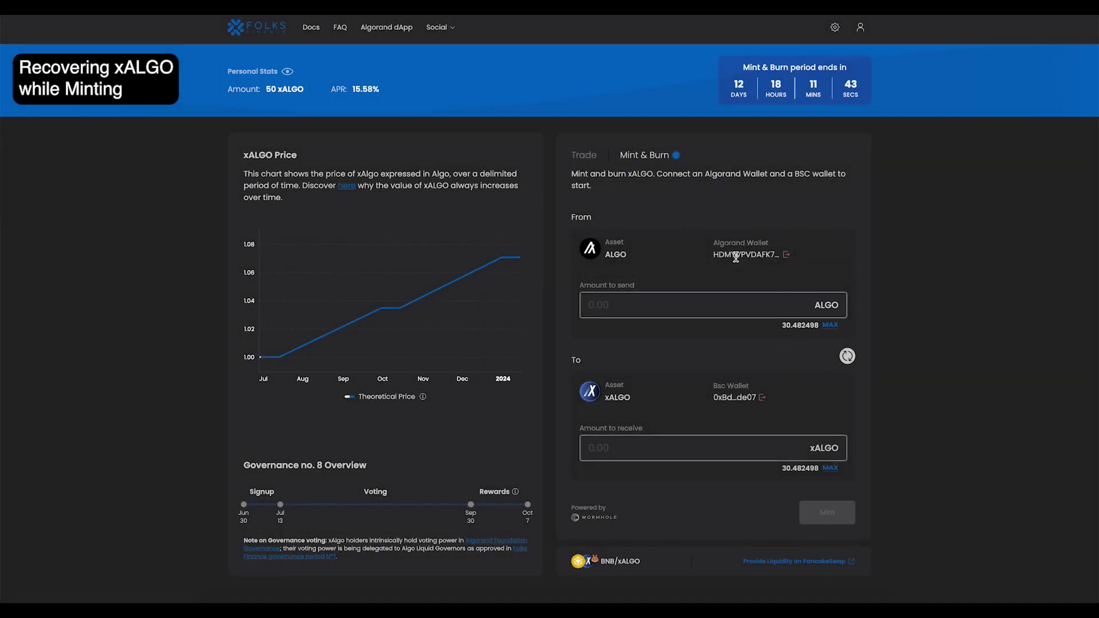
pyautogui.doubleClick(736, 254)
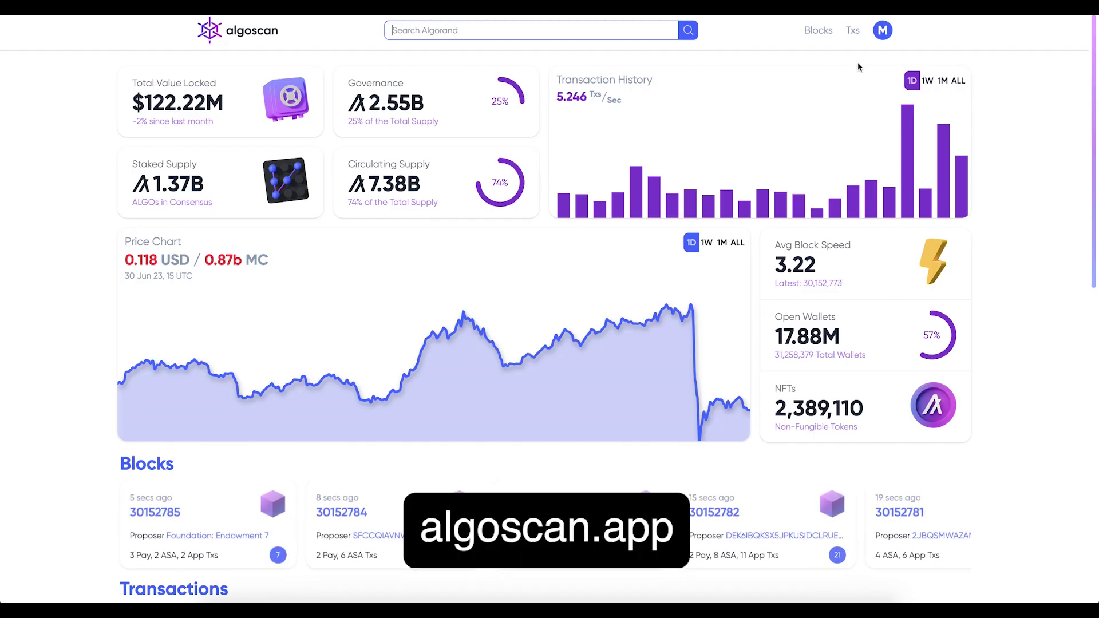
# Step: Search Algoscan for the pasted wallet address and select its latest Portal transaction's ID
pyautogui.click(645, 34)
pyautogui.hotkey('ctrl', 'v')
pyautogui.press('Return')
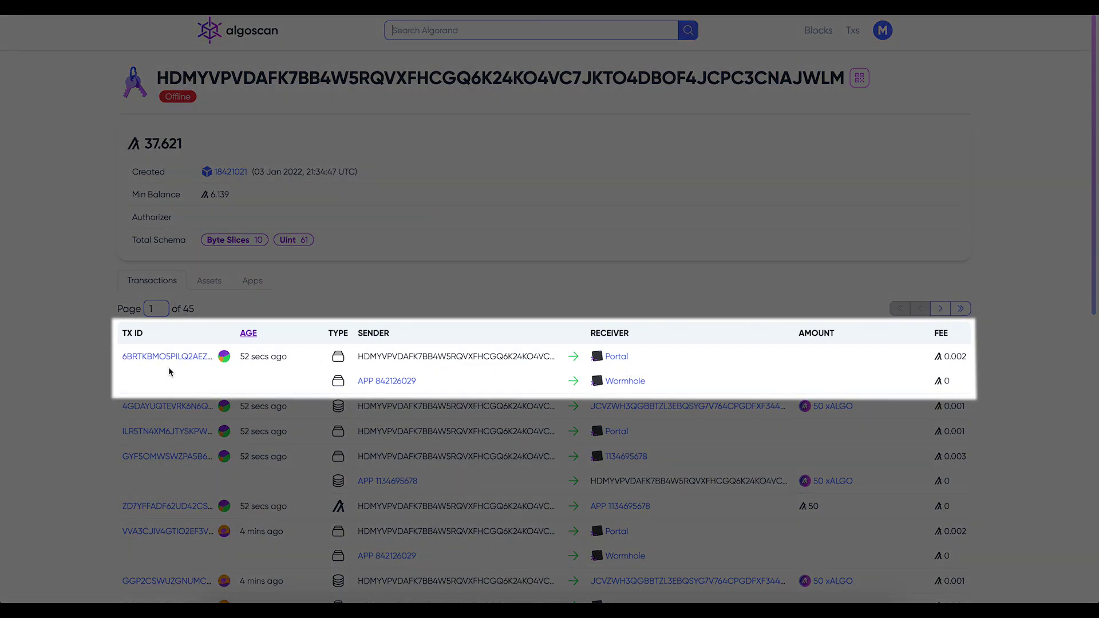
pyautogui.click(168, 359)
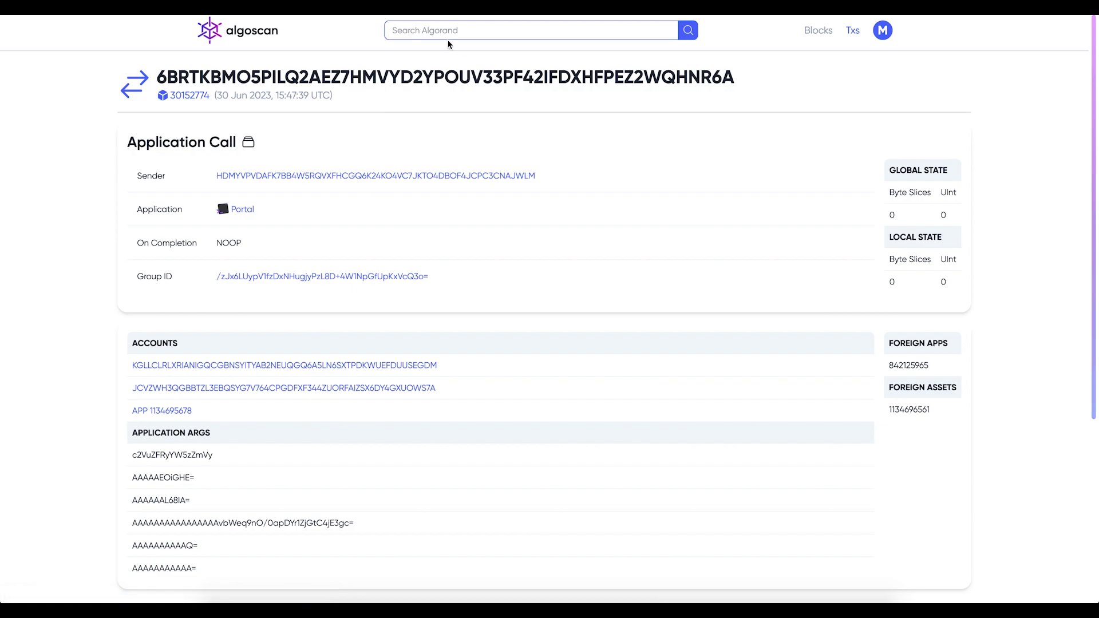
pyautogui.doubleClick(411, 78)
pyautogui.hotkey('ctrl', 'c')
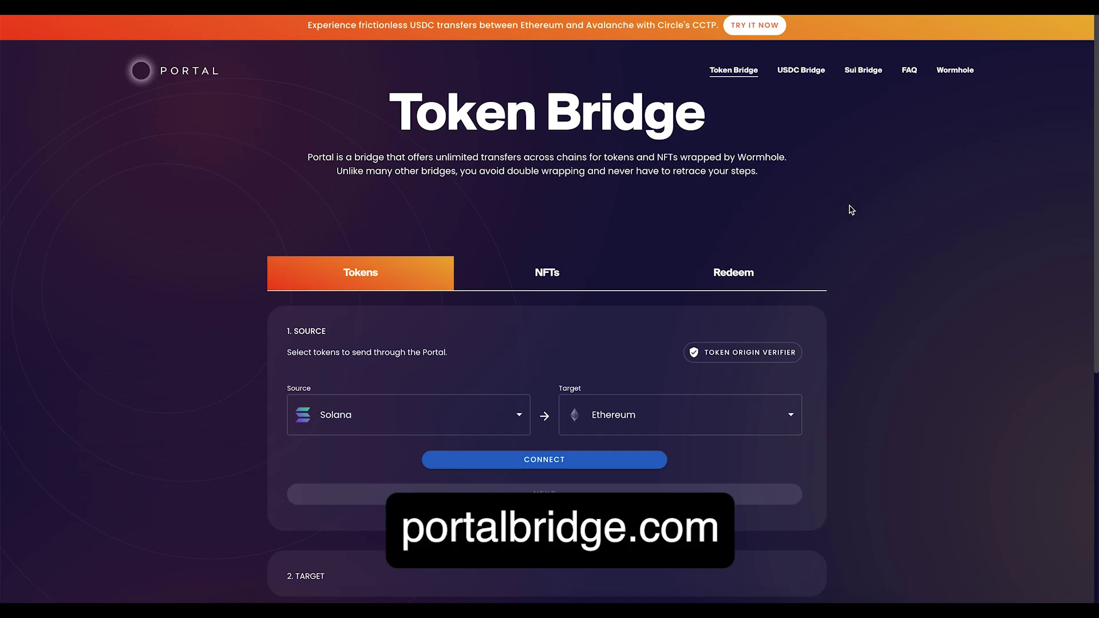
# Step: Recover the interrupted transfer in Portal's Redeem form with source chain Algorand and the copied transaction ID
pyautogui.click(788, 276)
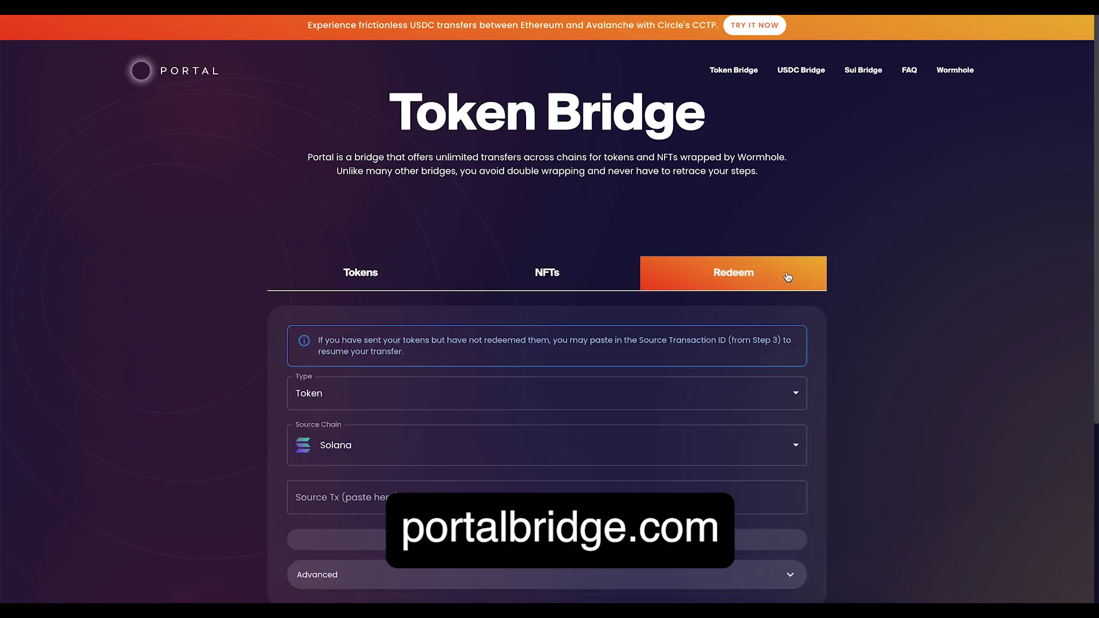
pyautogui.click(788, 445)
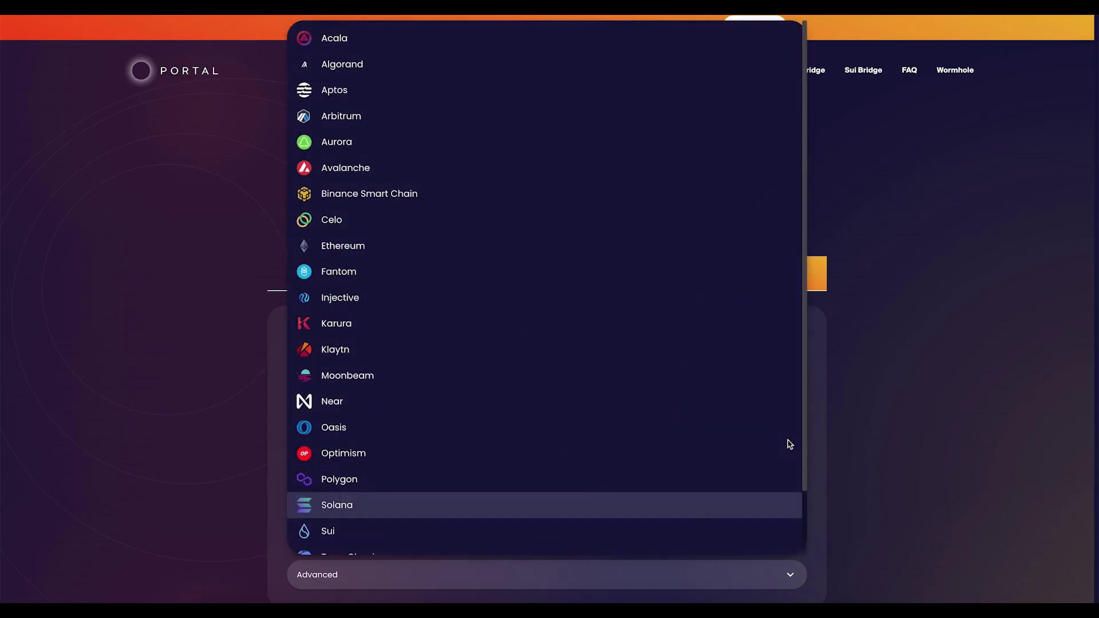
pyautogui.click(622, 70)
pyautogui.click(552, 498)
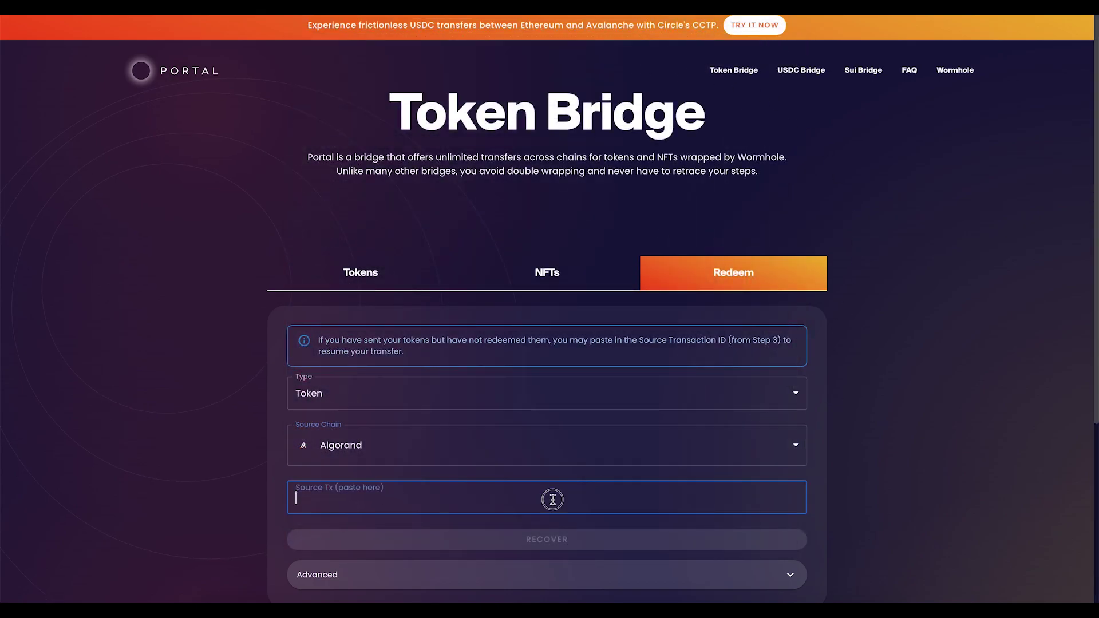
pyautogui.hotkey('ctrl', 'v')
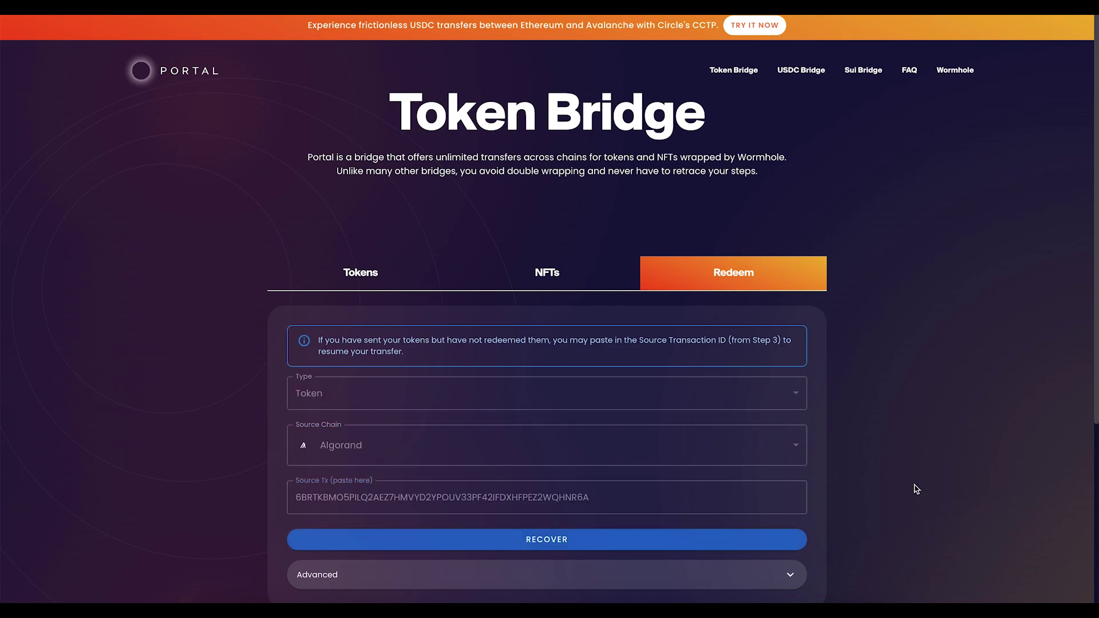
pyautogui.scroll(-1, 883, 471)
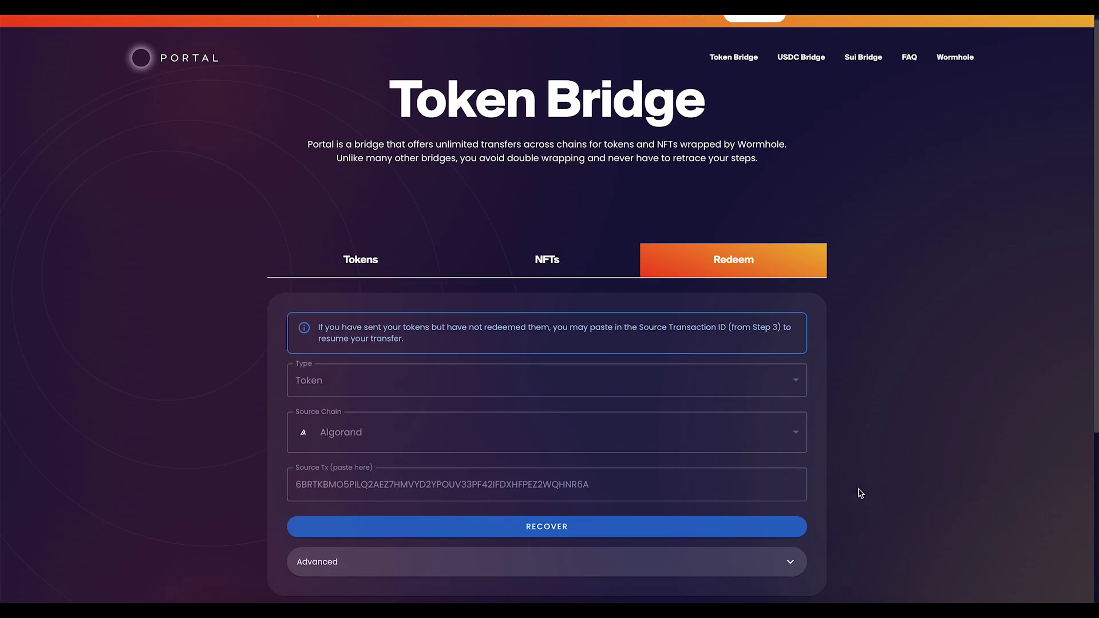
pyautogui.click(703, 526)
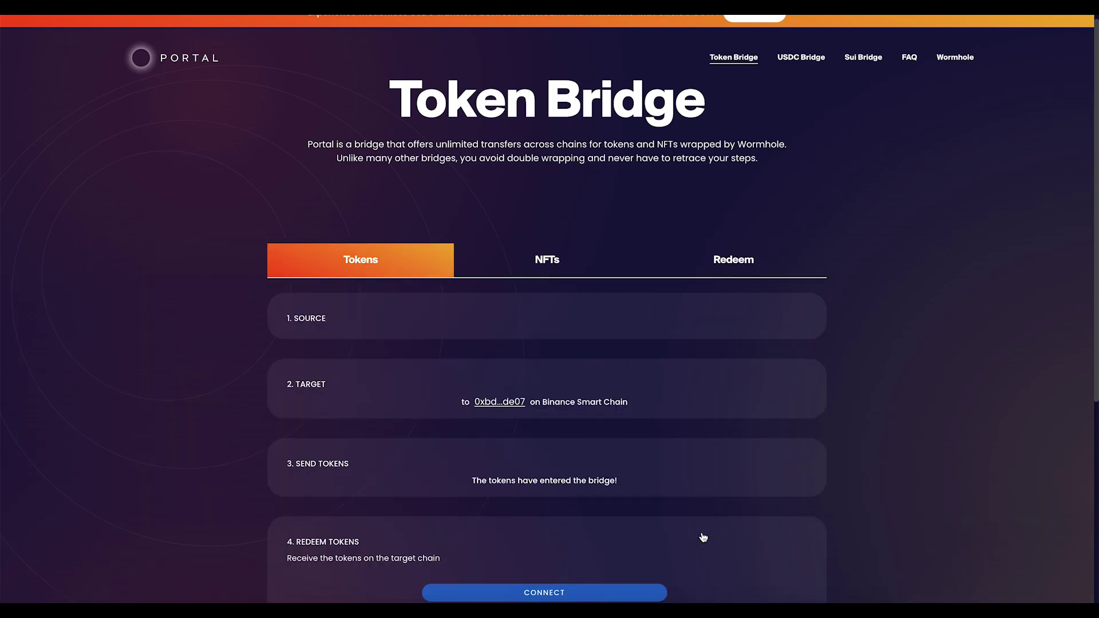
# Step: Connect MetaMask, redeem the tokens on Binance Smart Chain, and check the 100 xALGO balance
pyautogui.scroll(-1, 703, 536)
pyautogui.click(625, 531)
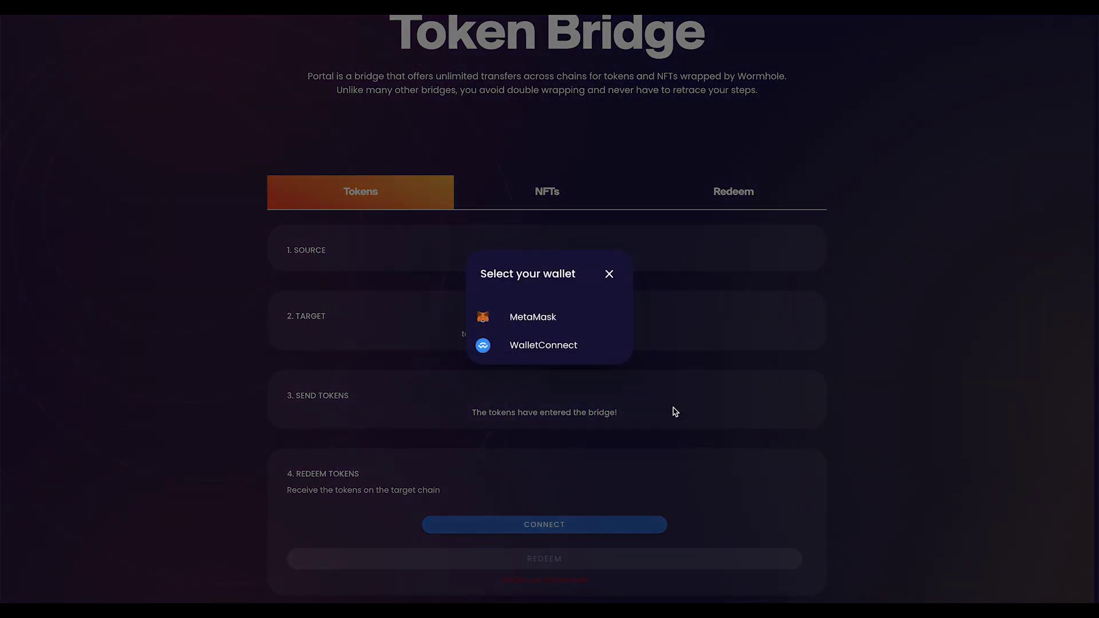
pyautogui.click(548, 319)
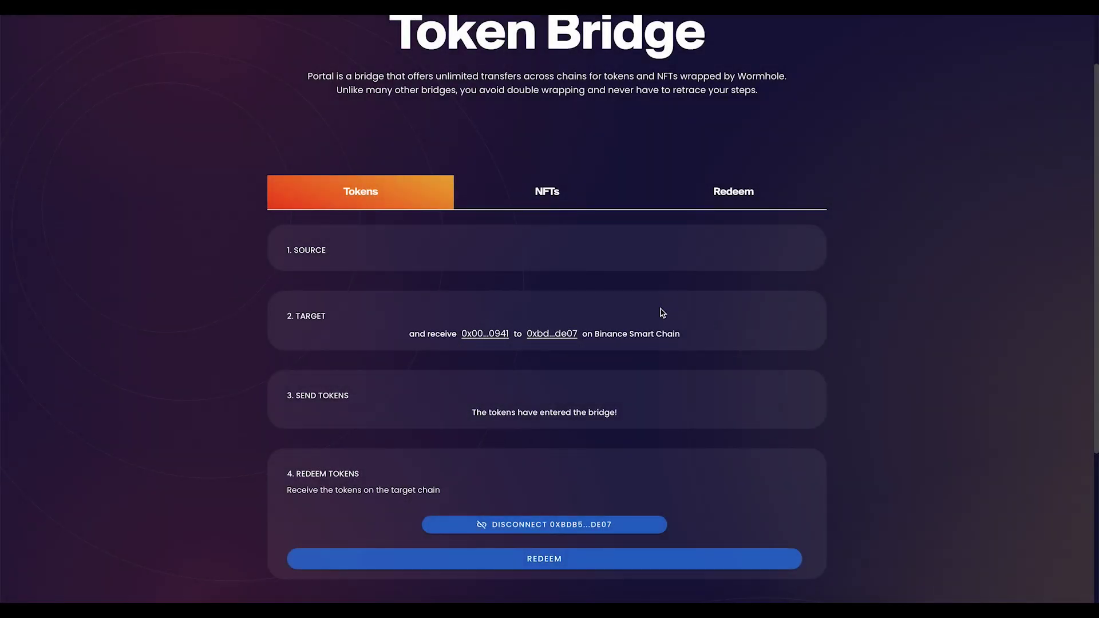
pyautogui.click(668, 557)
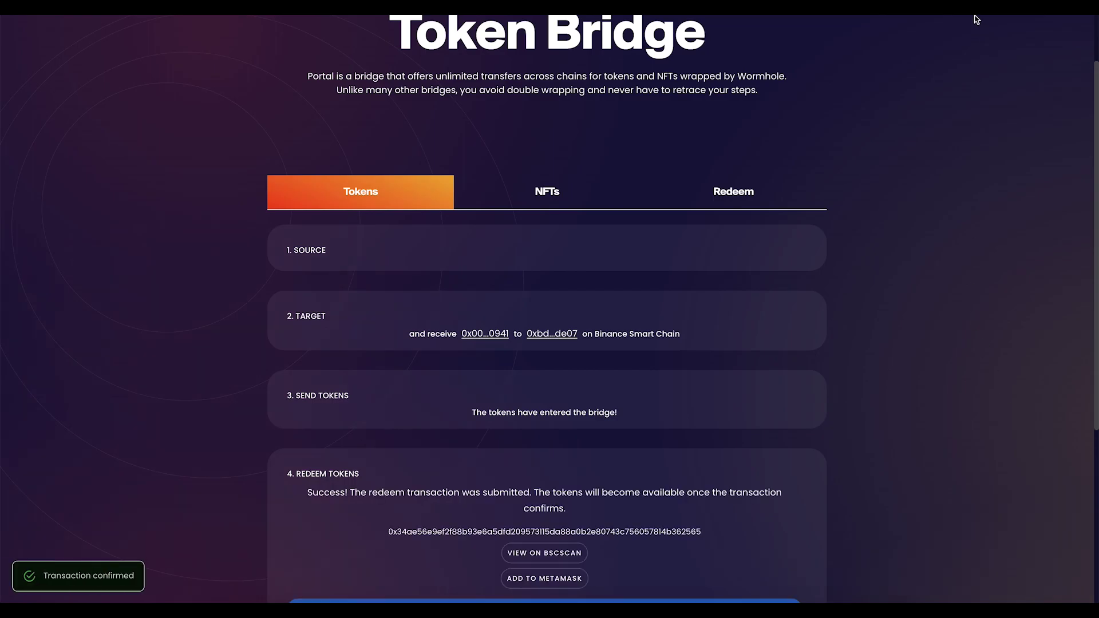
pyautogui.click(799, 246)
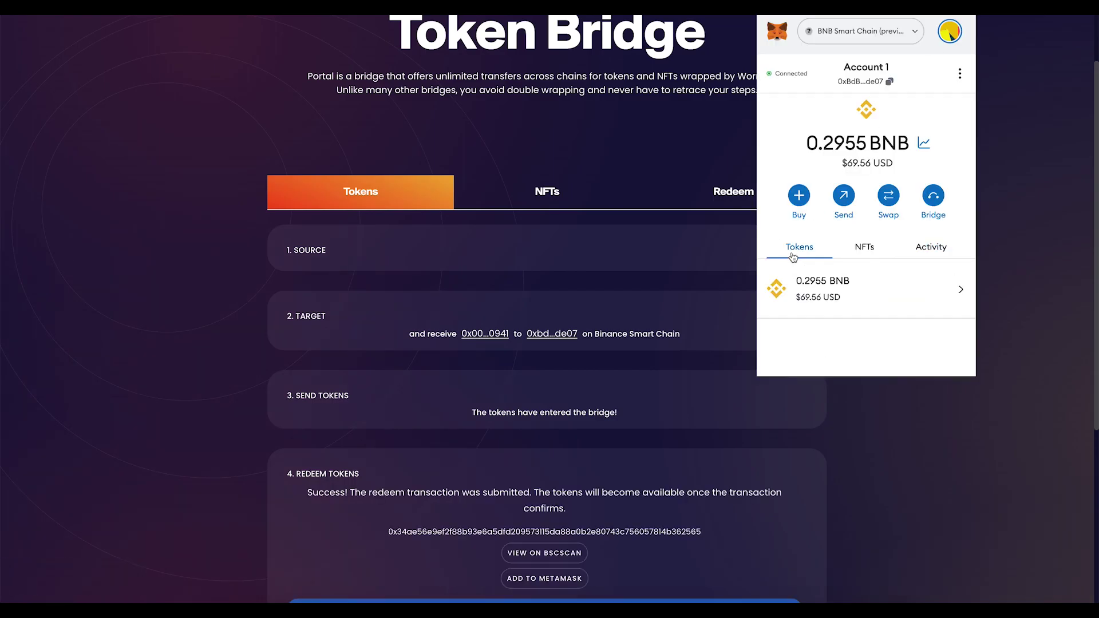
pyautogui.click(911, 433)
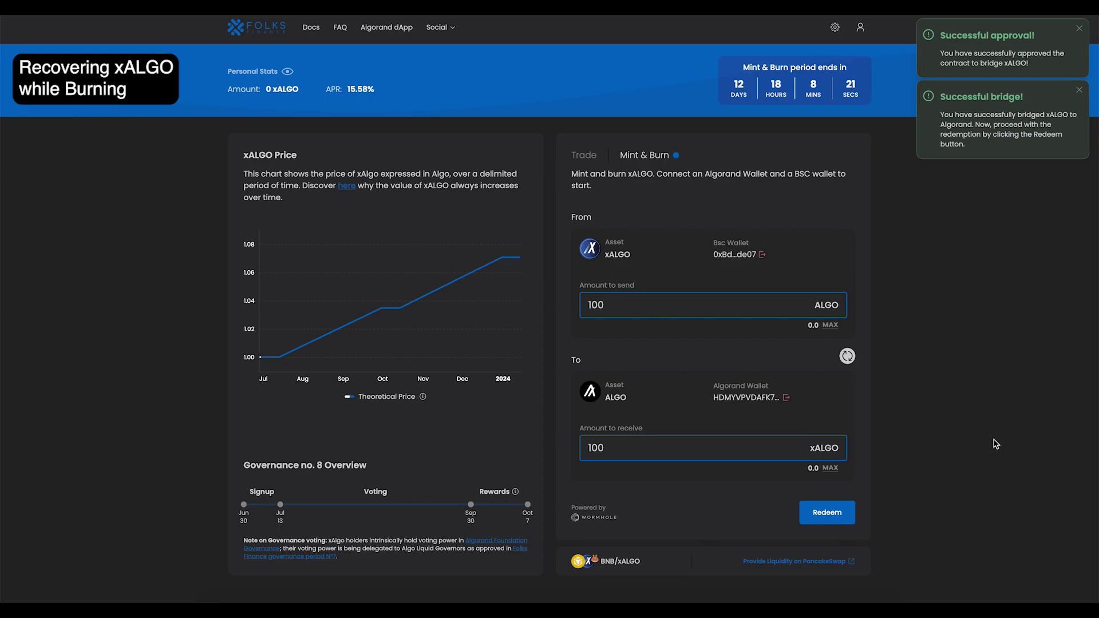
# Step: Dismiss the approval notice, reload to interrupt the redemption, and reopen the xALGO-to-ALGO burn form
pyautogui.click(1079, 29)
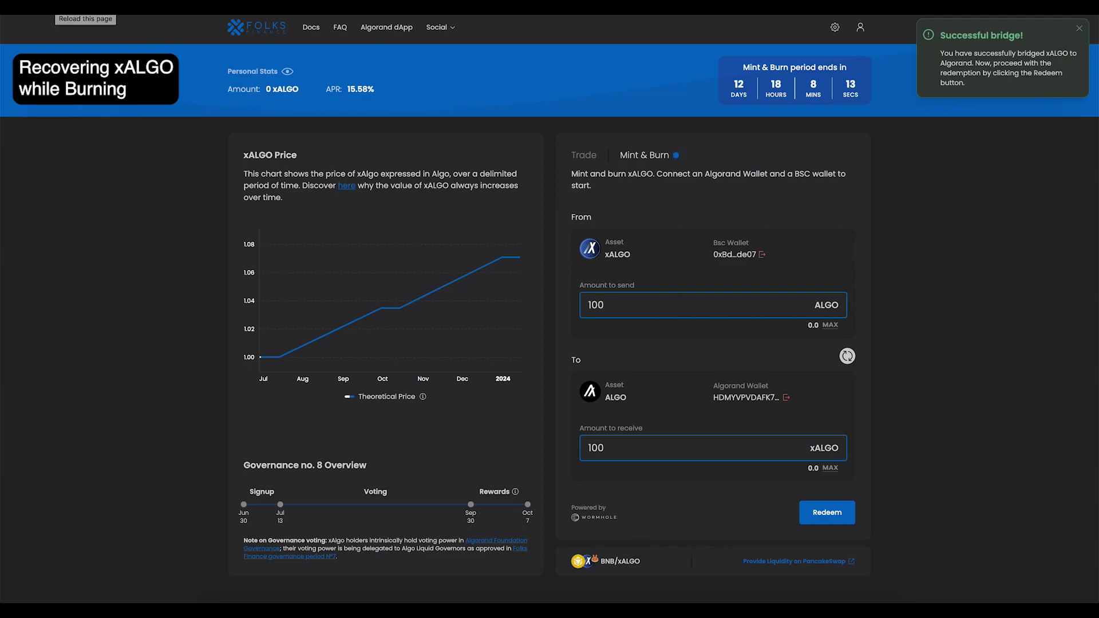
pyautogui.hotkey('ctrl', 'r')
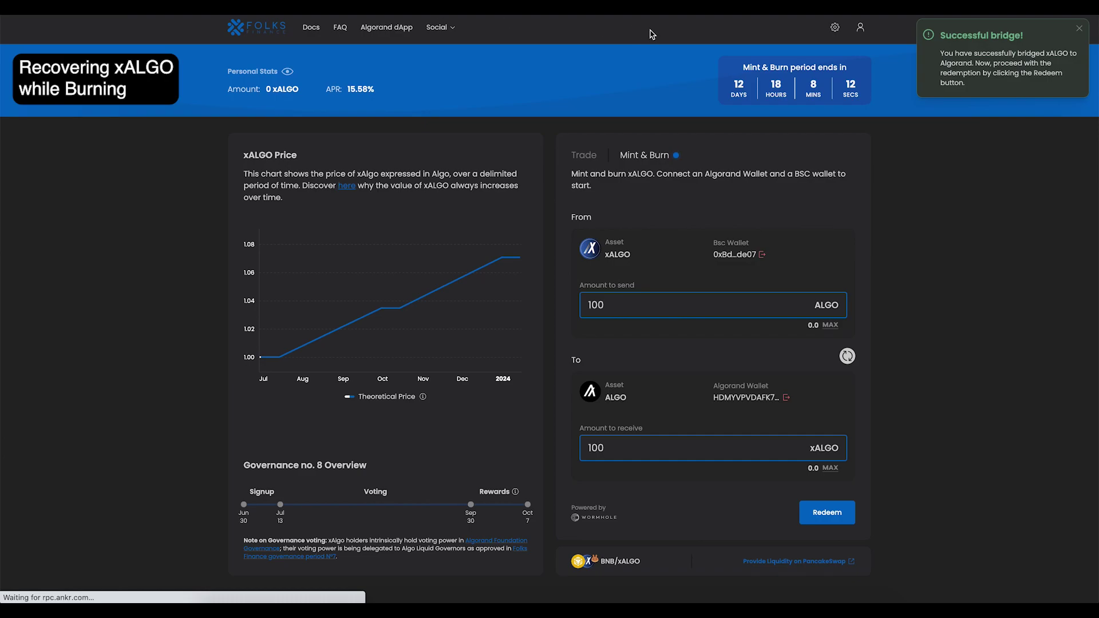
pyautogui.click(646, 158)
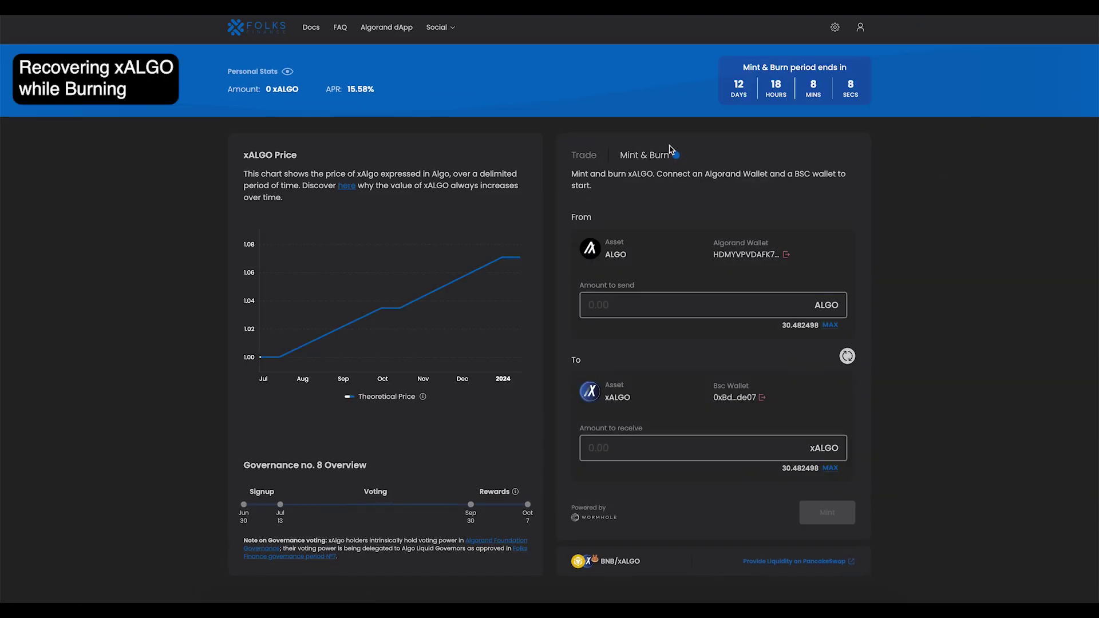
pyautogui.click(847, 356)
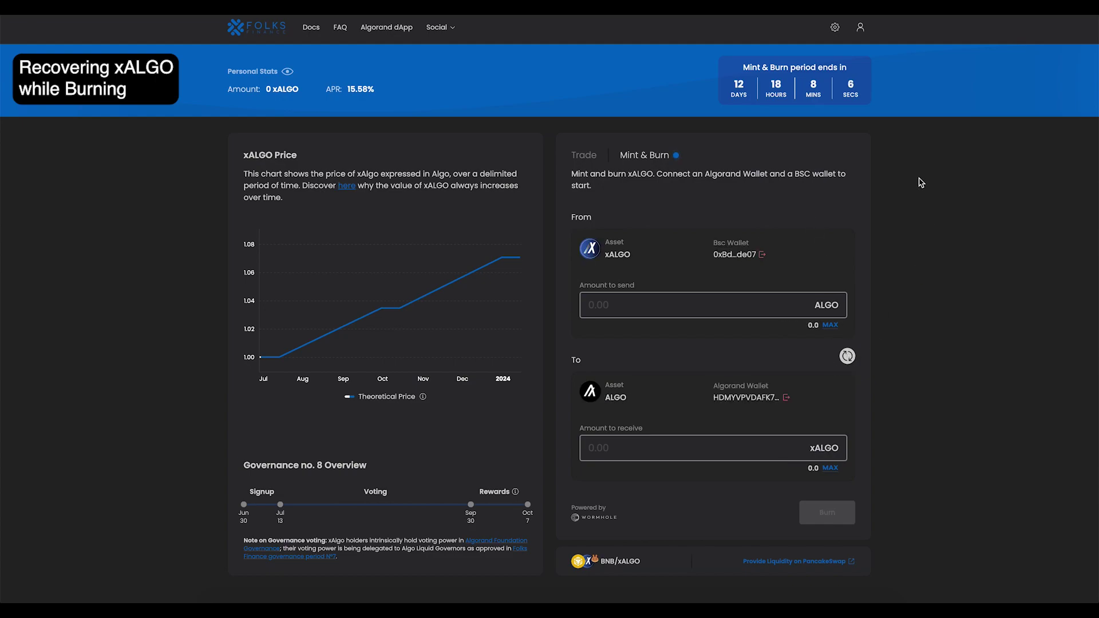
# Step: Look up the BSC wallet on BscScan and copy the hash of its latest 100 xALGO transfer
pyautogui.doubleClick(733, 259)
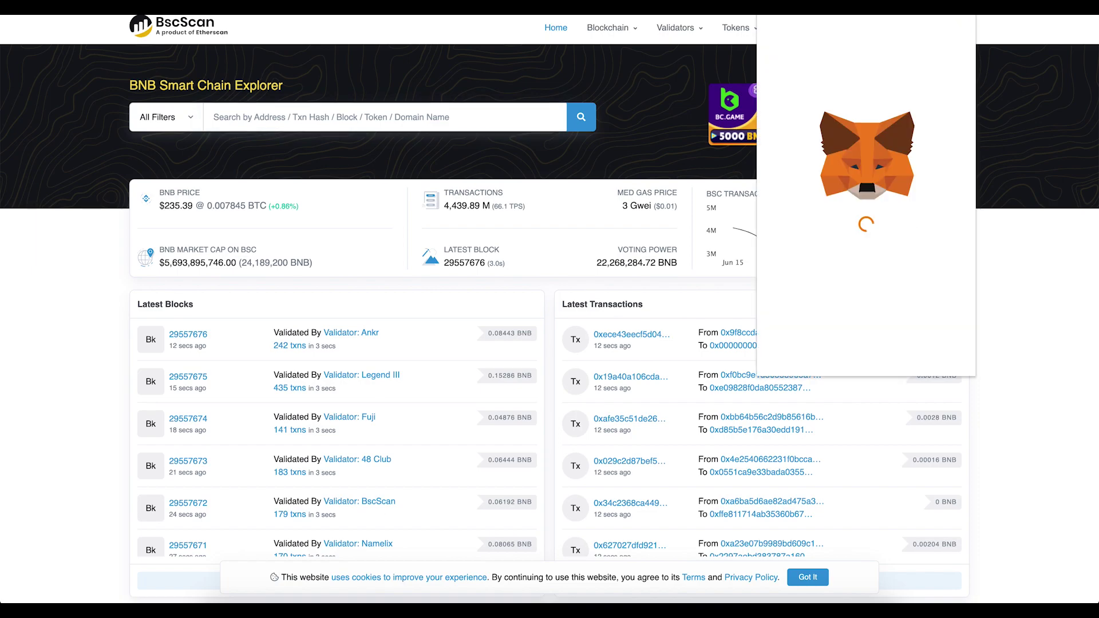
pyautogui.click(871, 78)
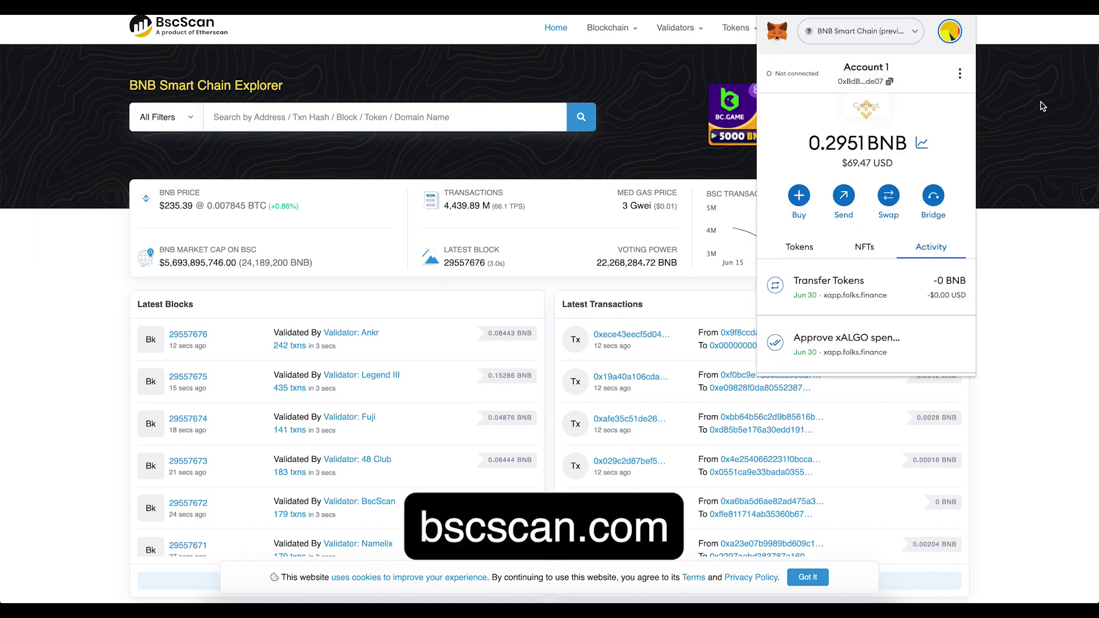
pyautogui.click(480, 127)
pyautogui.write('0xBdB59EaBD9Ceff46a90d8aF56631ad0b88c4de07')
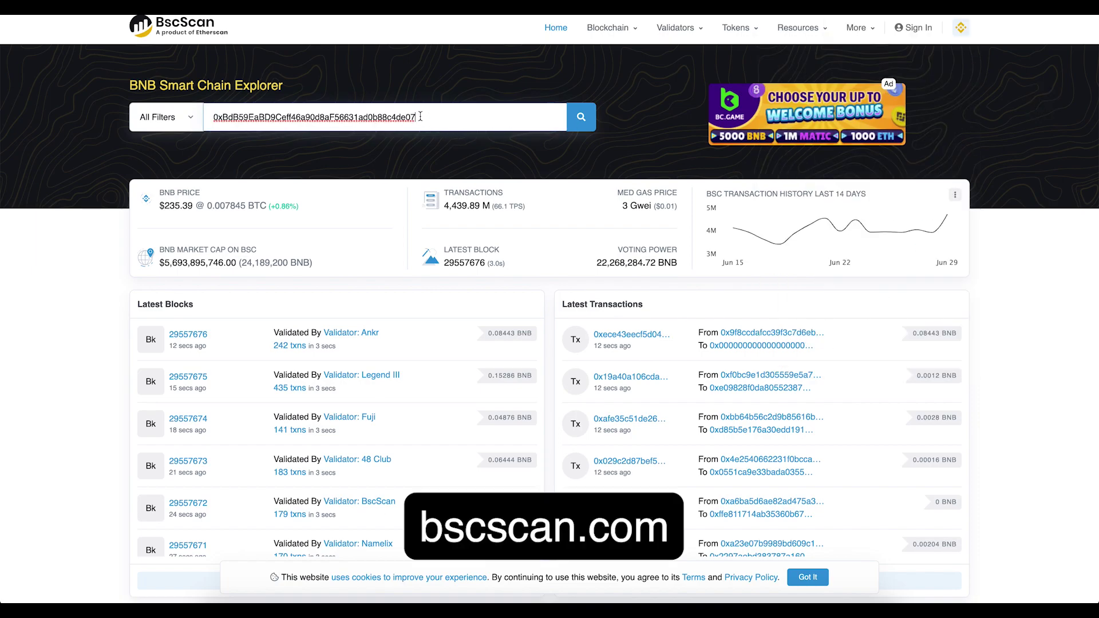
pyautogui.press('Return')
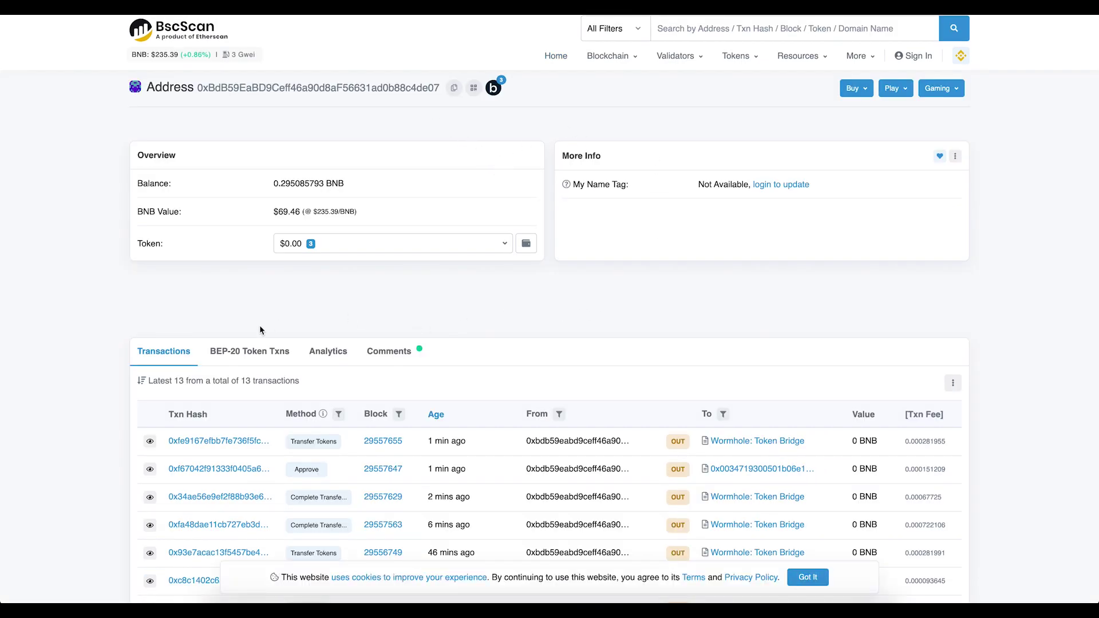
pyautogui.click(194, 445)
pyautogui.click(649, 182)
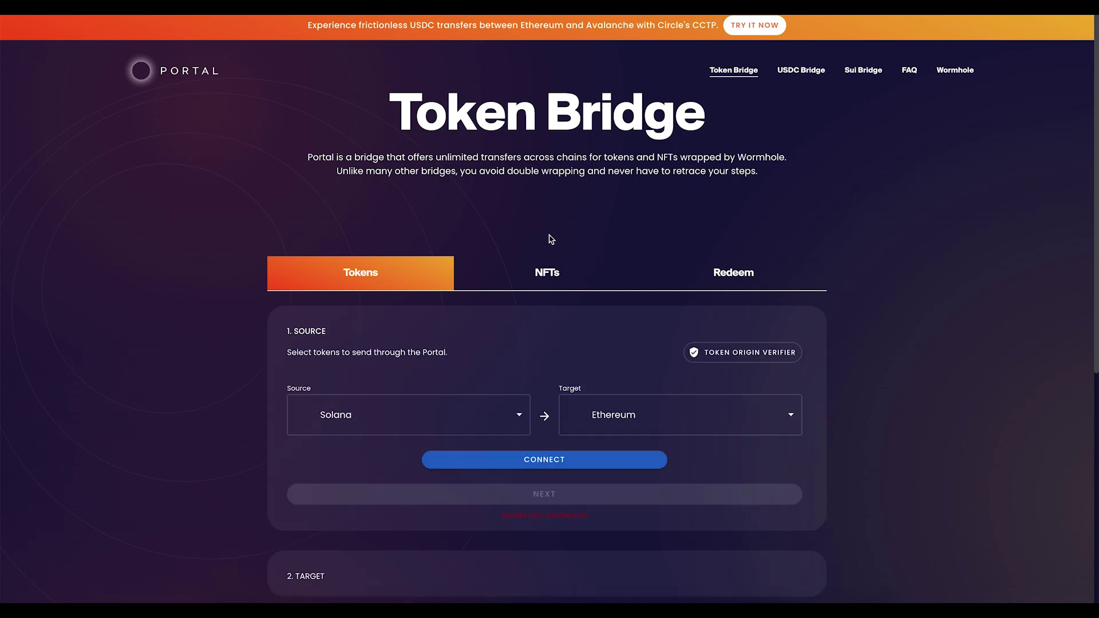
# Step: Start a transfer recovery with Binance Smart Chain as source chain and MetaMask connected
pyautogui.scroll(-1, 836, 240)
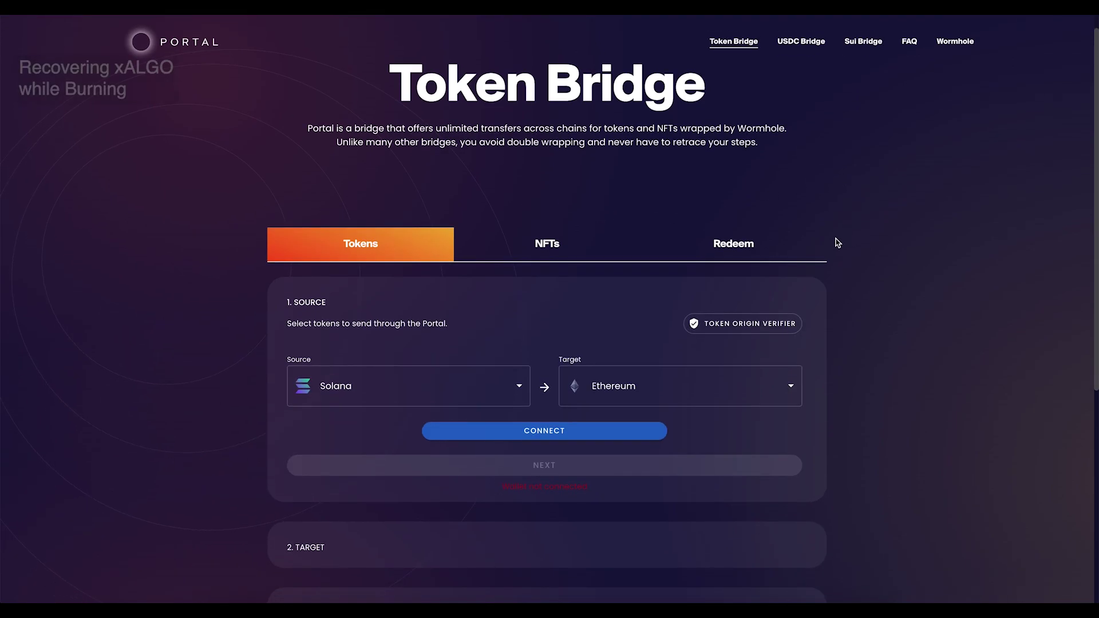
pyautogui.click(818, 243)
pyautogui.click(702, 417)
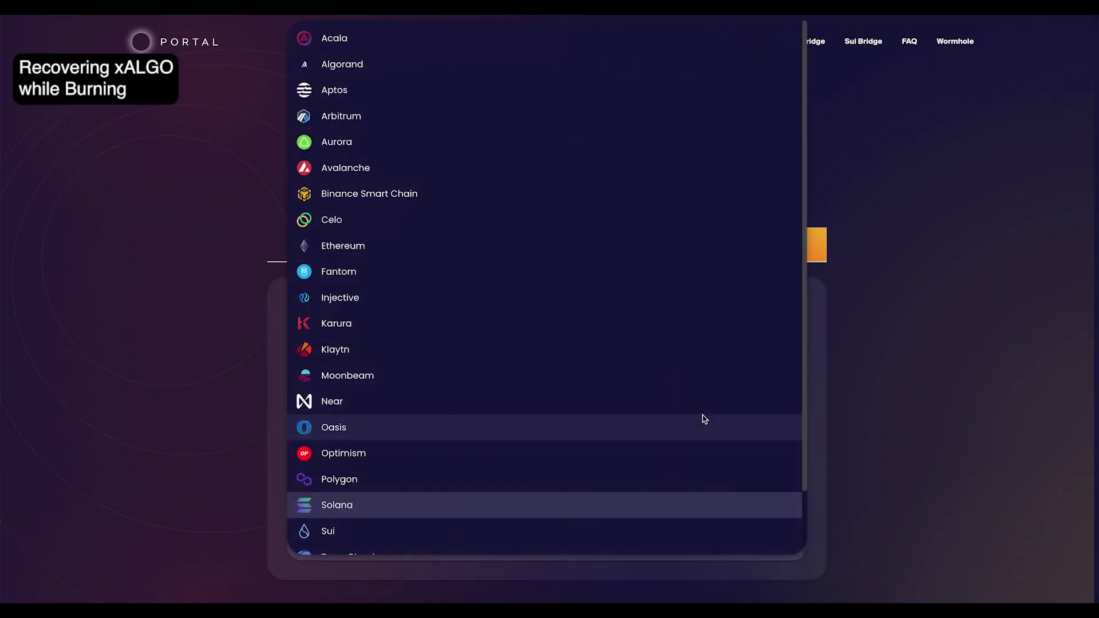
pyautogui.click(500, 198)
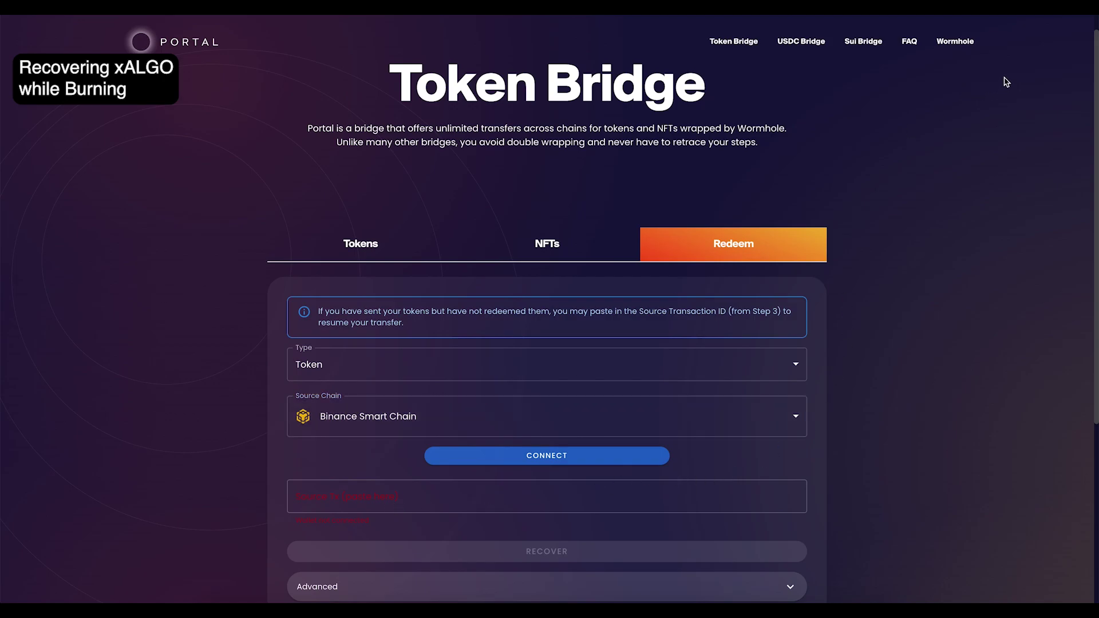
pyautogui.click(576, 456)
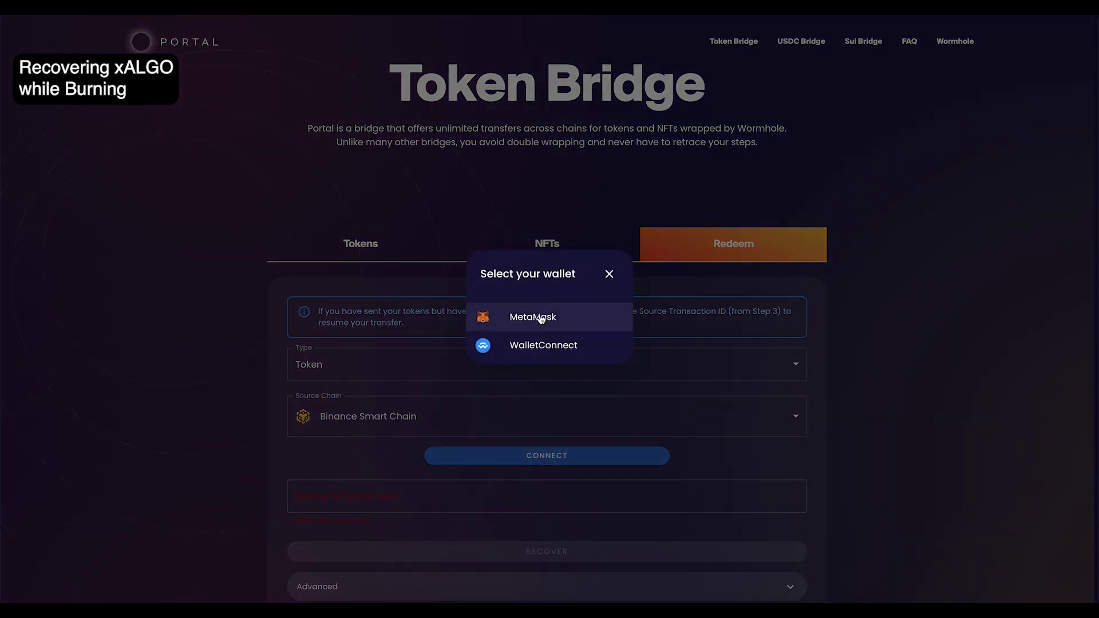
pyautogui.click(540, 318)
# Step: Paste the copied BSC transaction hash and recover the interrupted xALGO transfer
pyautogui.click(376, 496)
pyautogui.hotkey('ctrl', 'v')
pyautogui.scroll(-2, 994, 433)
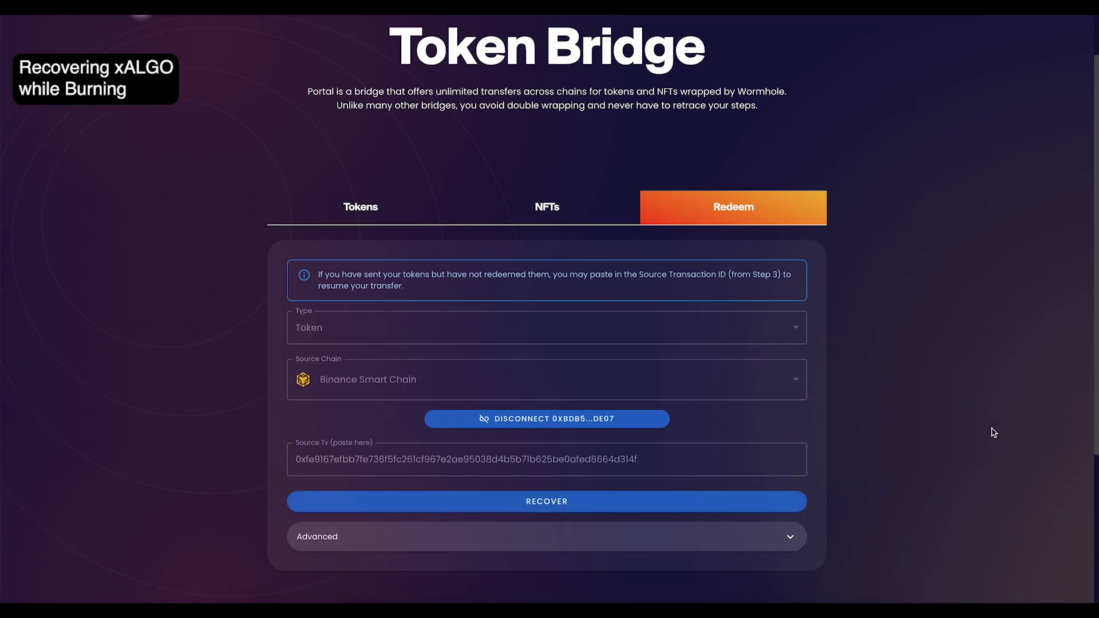
pyautogui.click(617, 502)
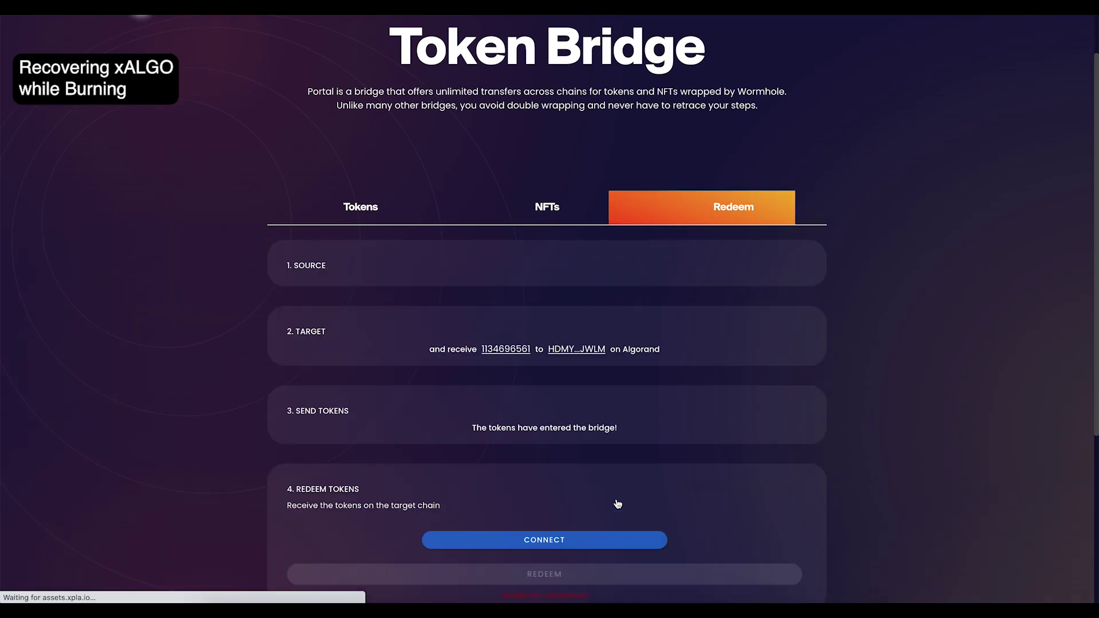
# Step: Connect Pera Wallet for Algorand and redeem the recovered tokens
pyautogui.click(578, 539)
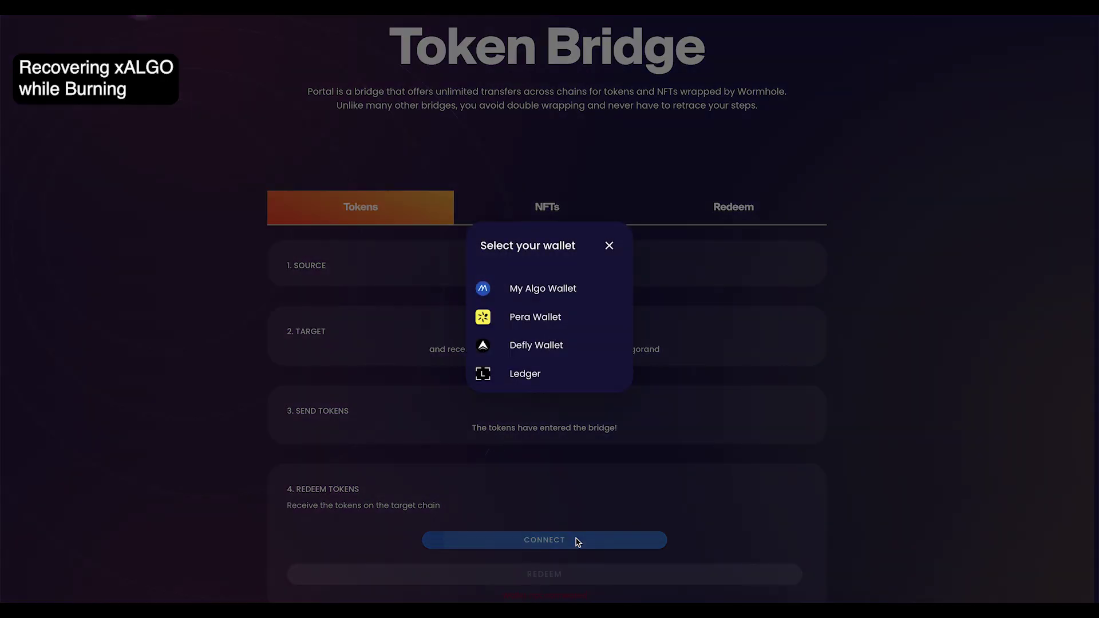
pyautogui.click(539, 320)
pyautogui.click(637, 445)
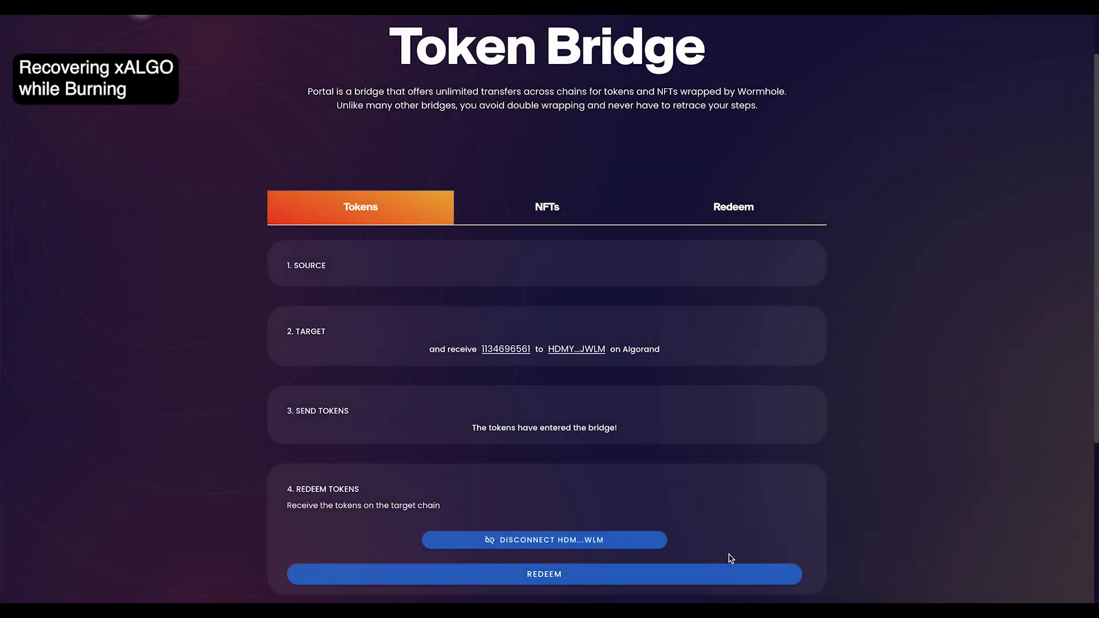
pyautogui.click(687, 583)
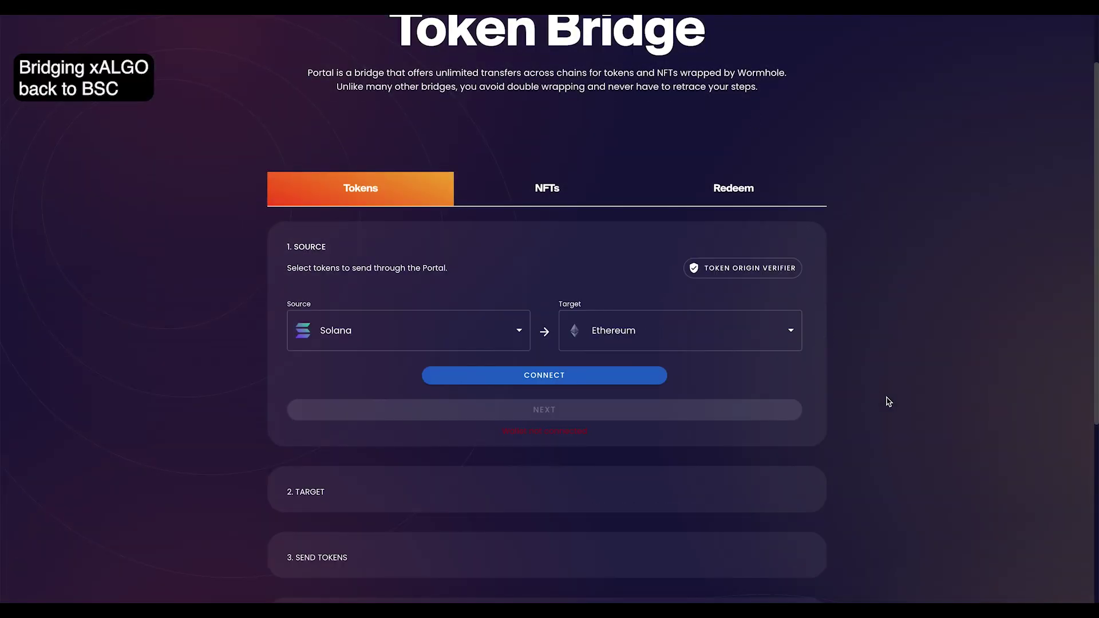
# Step: Set the transfer route Algorand to Binance Smart Chain and connect Pera Wallet
pyautogui.click(483, 337)
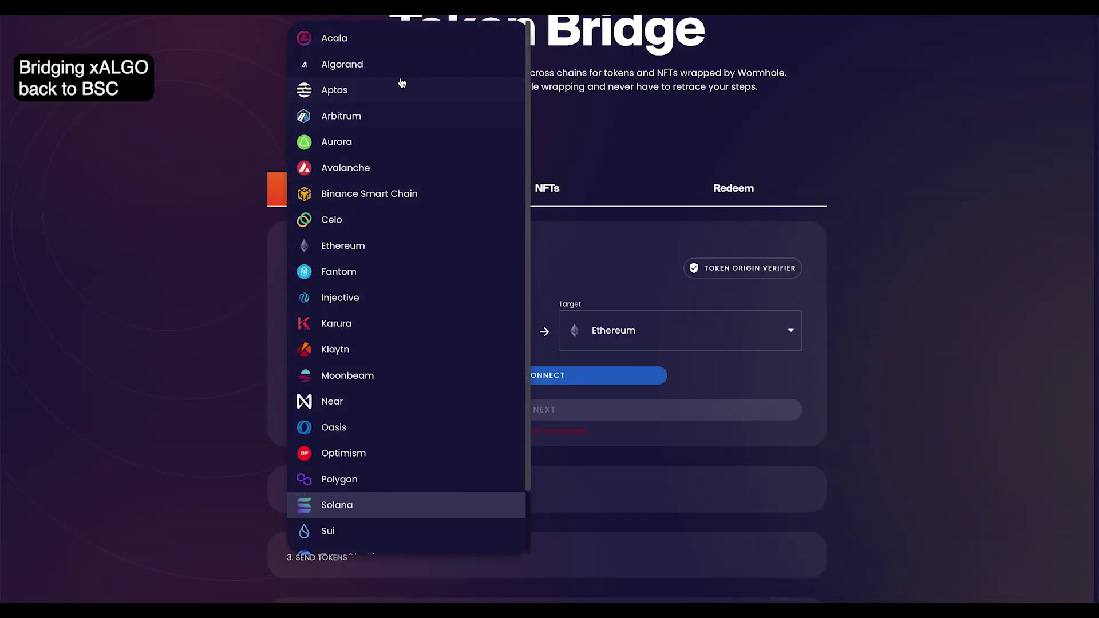
pyautogui.click(410, 62)
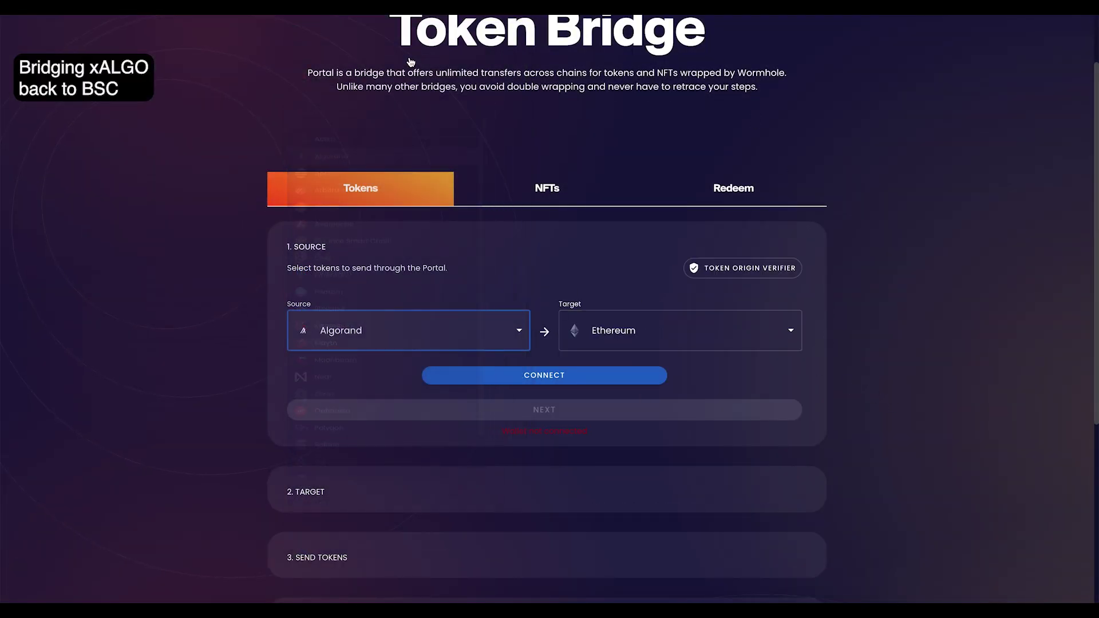
pyautogui.click(733, 314)
pyautogui.click(649, 206)
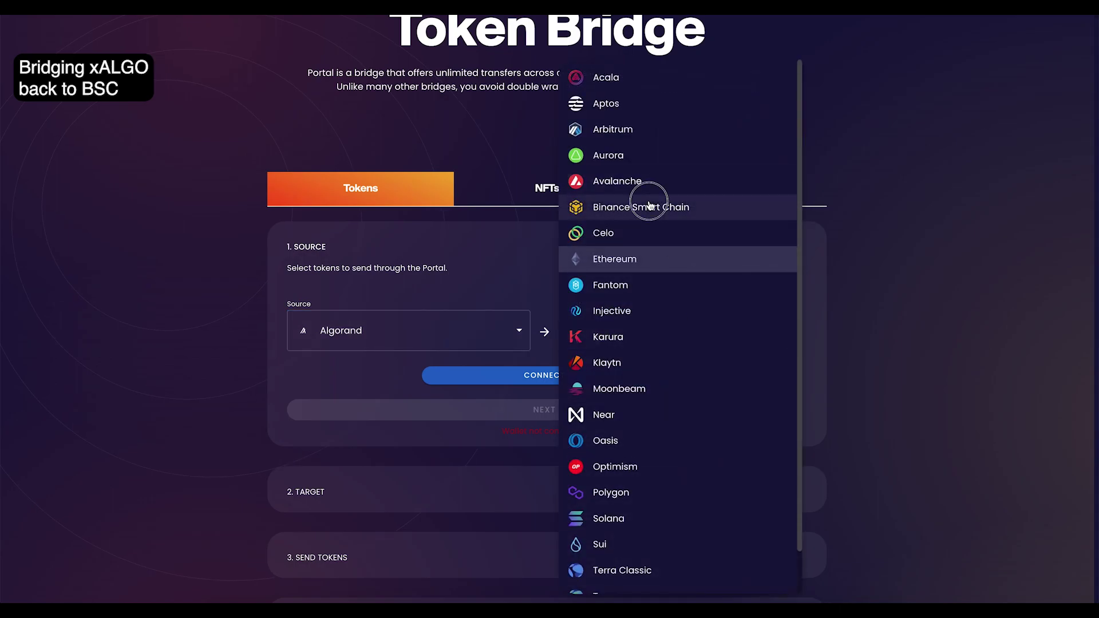
pyautogui.click(606, 375)
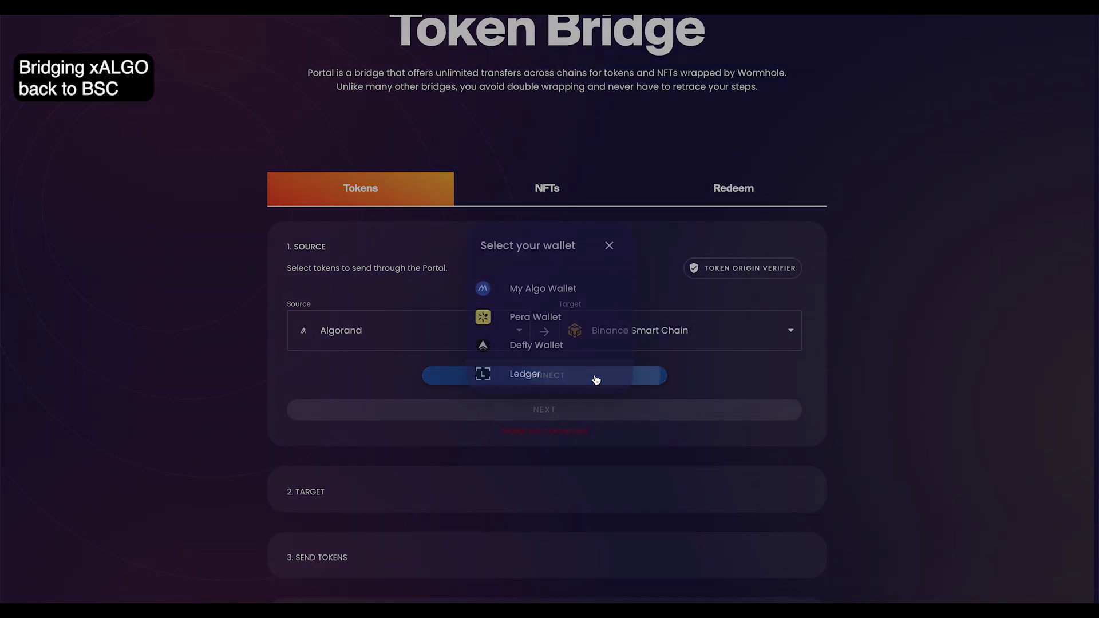
pyautogui.click(541, 318)
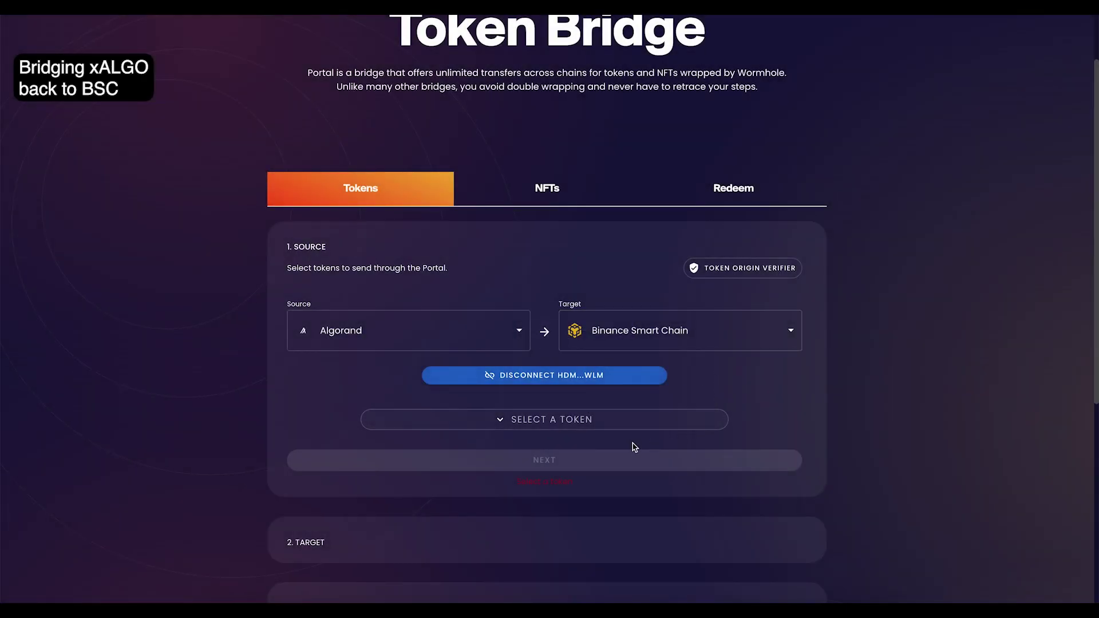
# Step: Choose xALGO as the token and fill in the full 100.0 balance
pyautogui.click(578, 419)
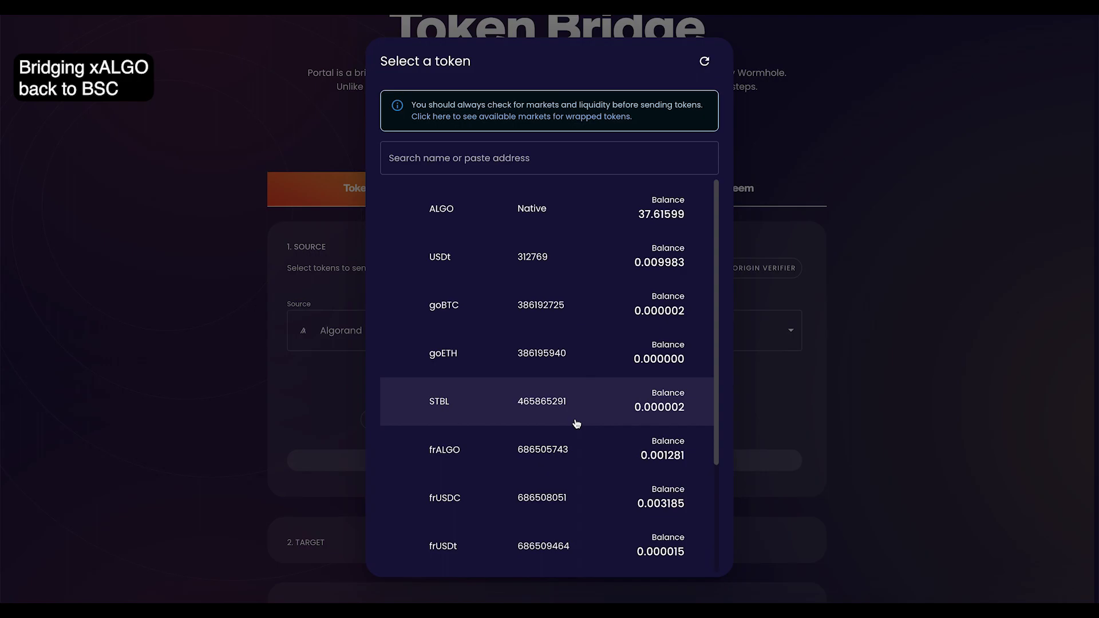
pyautogui.scroll(-3, 576, 424)
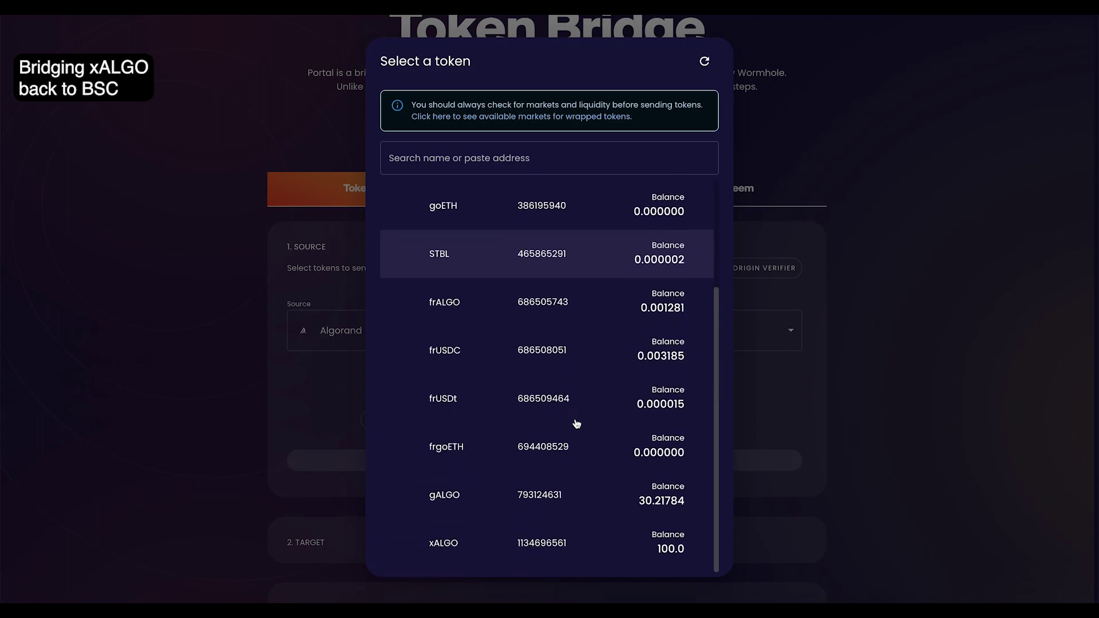
pyautogui.click(552, 558)
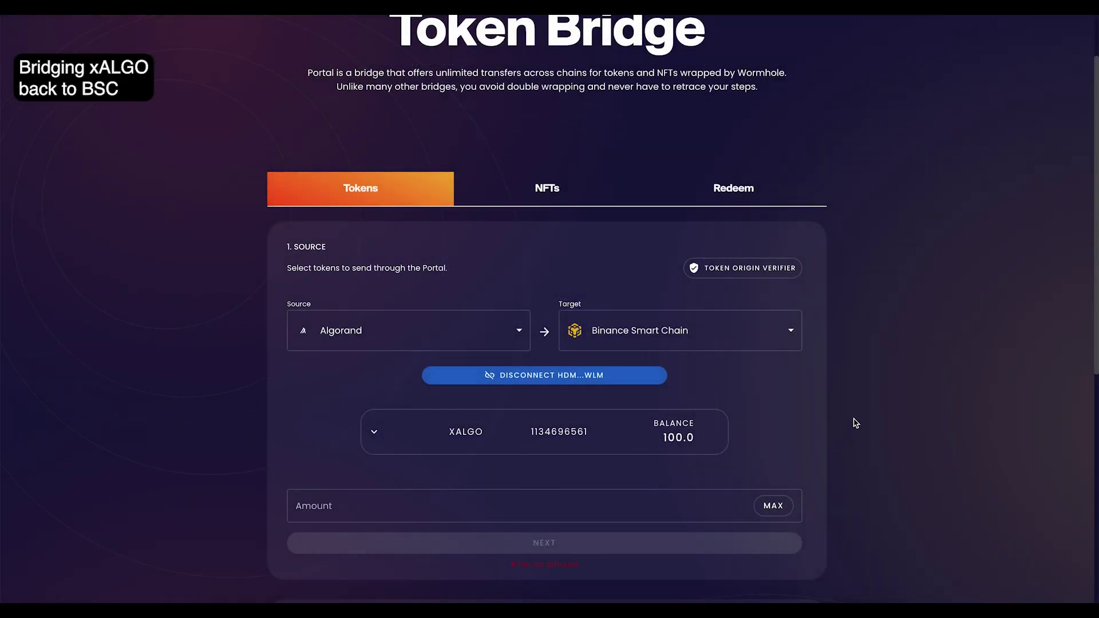
pyautogui.click(772, 506)
# Step: Connect MetaMask as the Binance Smart Chain recipient and advance to sending
pyautogui.scroll(-2, 860, 435)
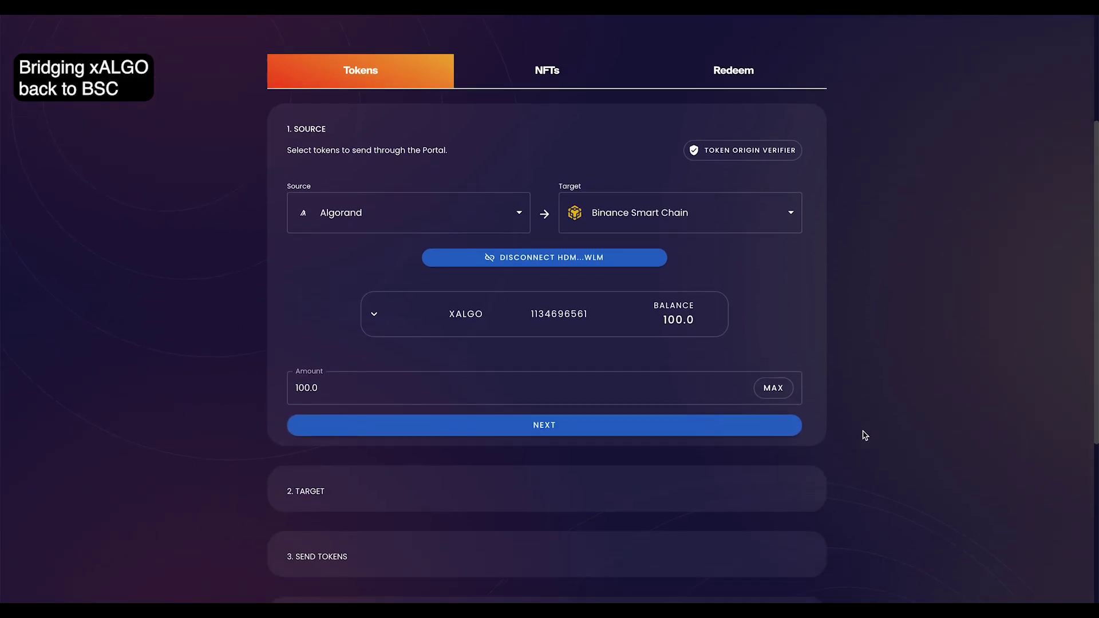
pyautogui.click(690, 428)
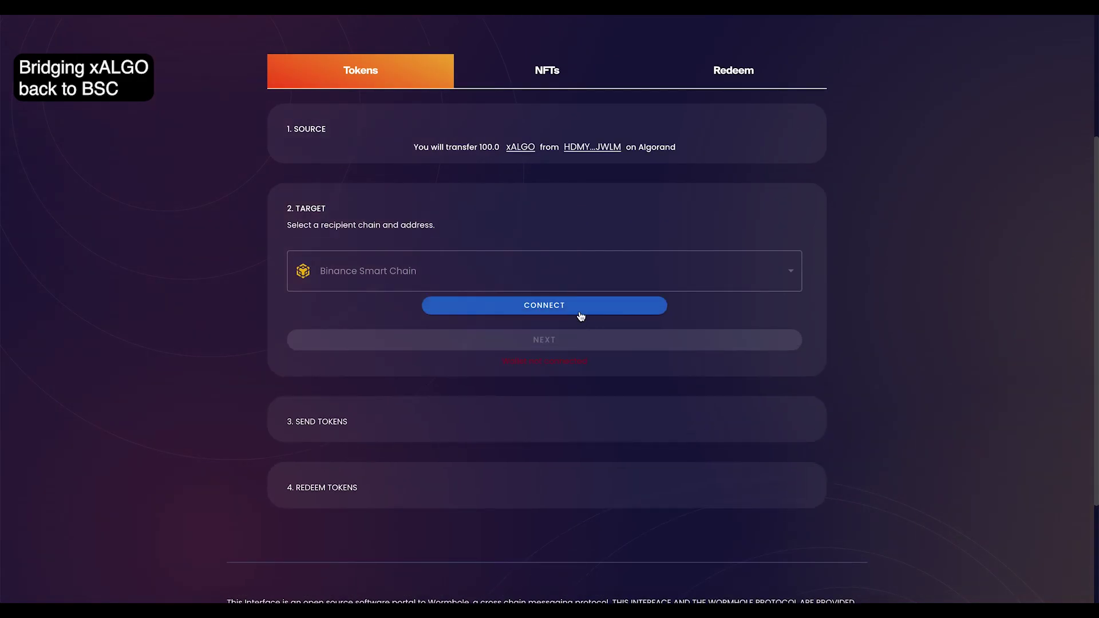
pyautogui.click(579, 312)
pyautogui.click(579, 316)
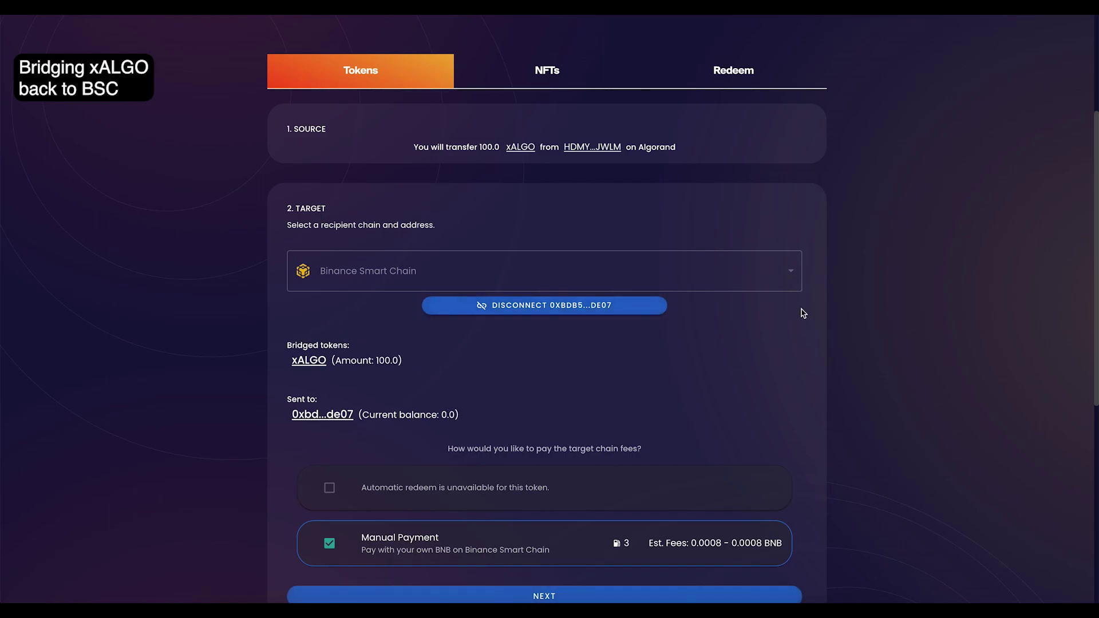
pyautogui.scroll(-3, 803, 314)
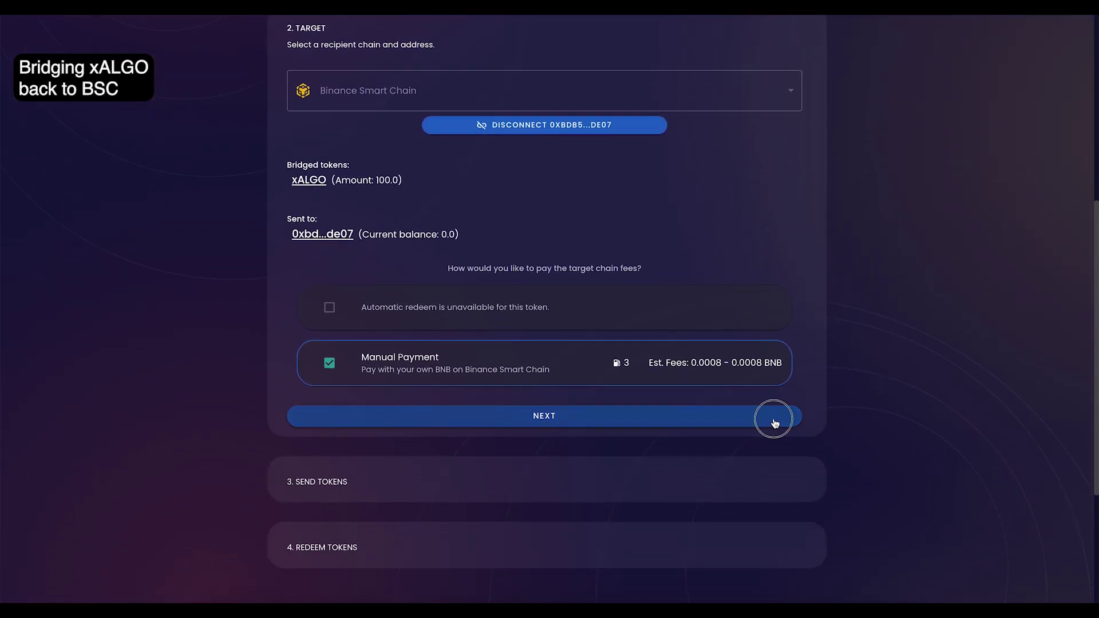
pyautogui.click(775, 421)
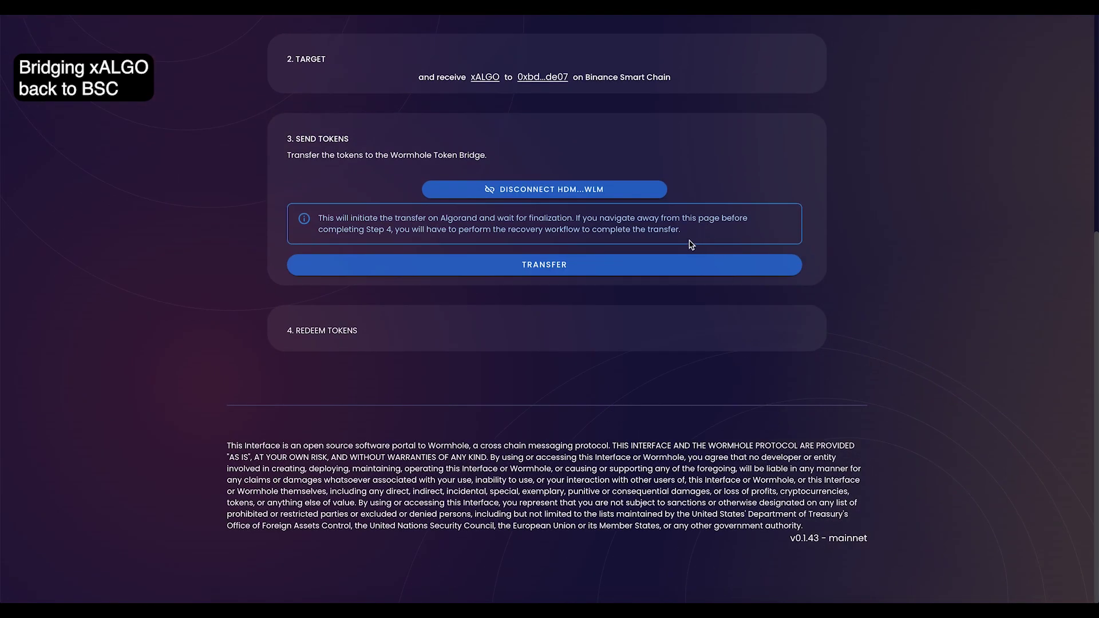
# Step: Transfer and confirm the 100.0 xALGO, then redeem it on BSC with MetaMask approval
pyautogui.click(681, 265)
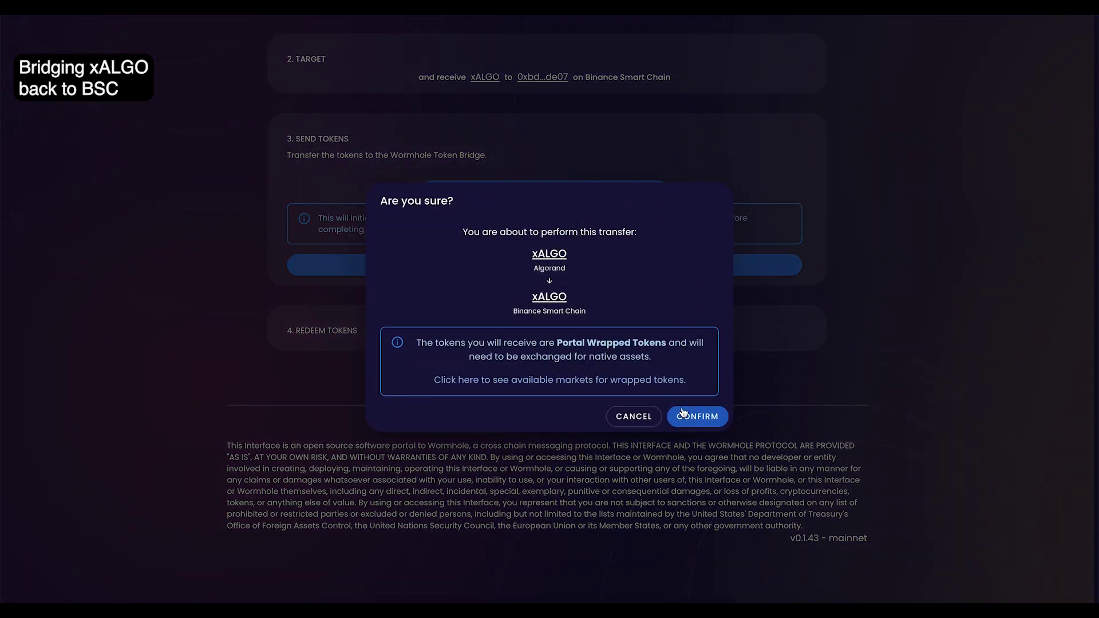
pyautogui.click(707, 423)
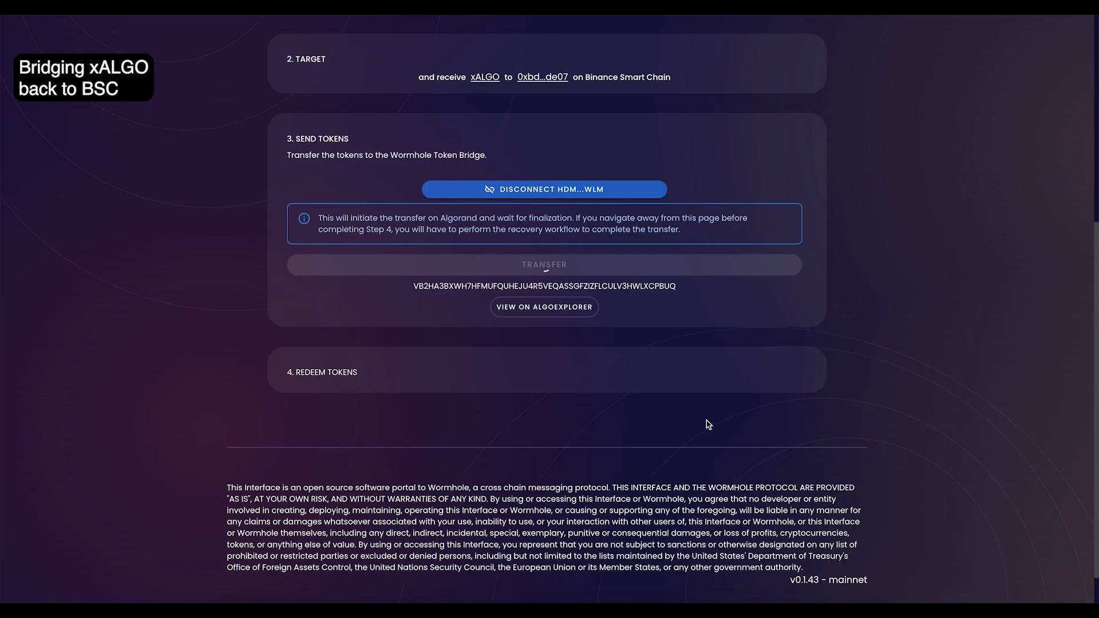
pyautogui.click(680, 345)
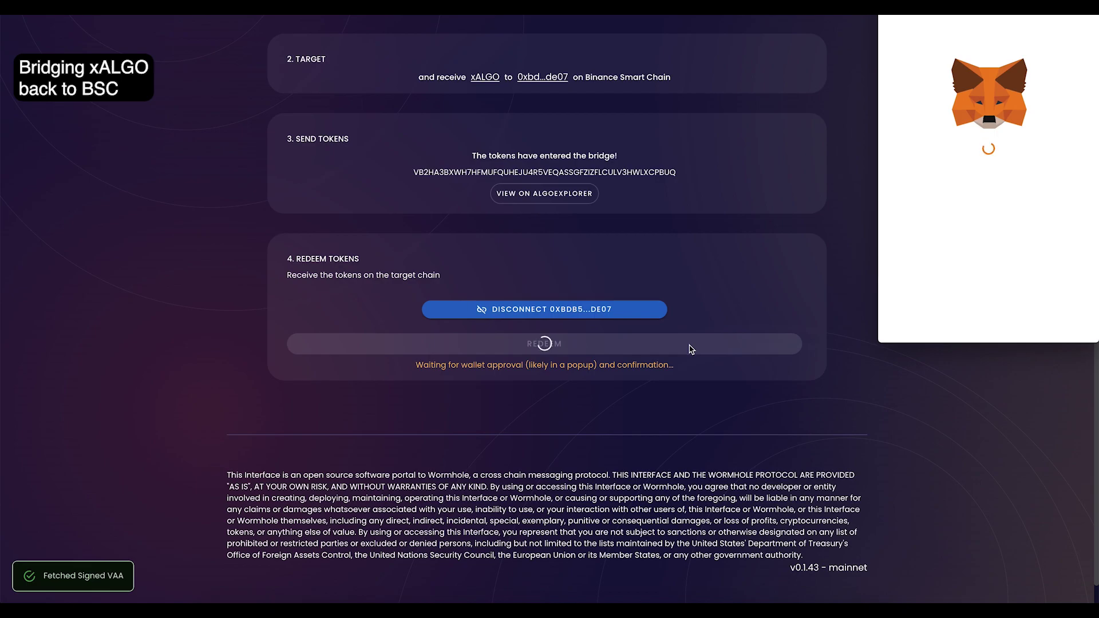
pyautogui.click(1057, 322)
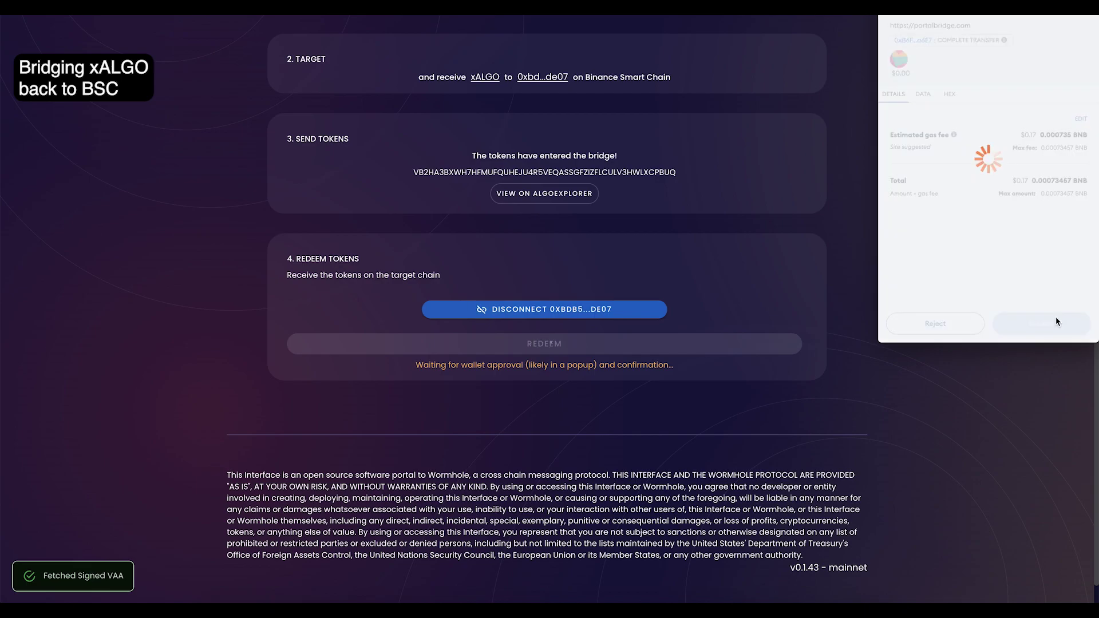